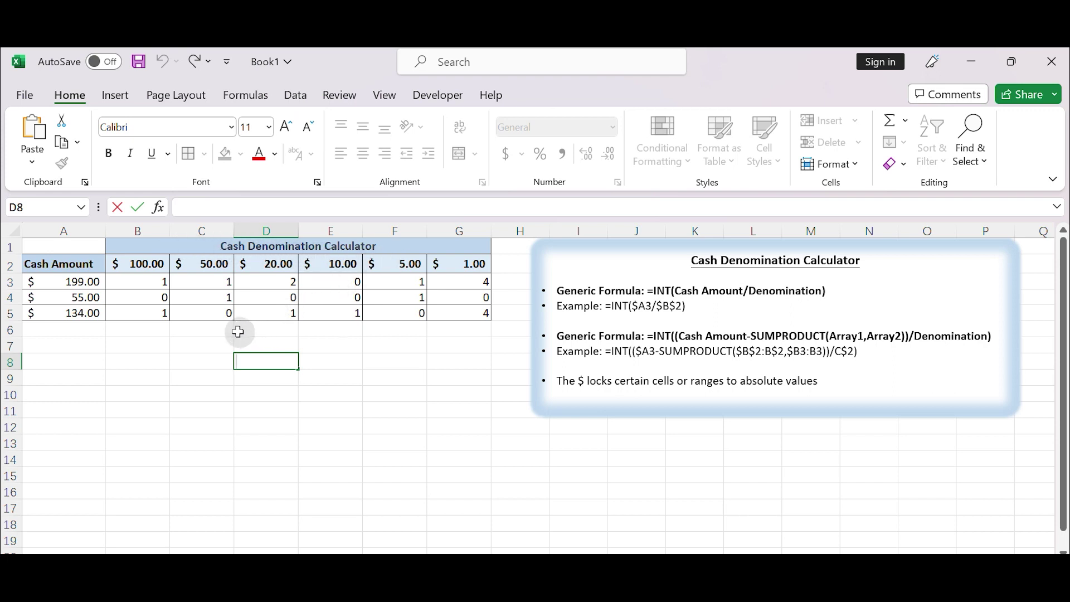
Step: Inspect the $199.00 amount in A3 and the note-count formulas in B3 through F3
left_click_drag(143, 263, 437, 265)
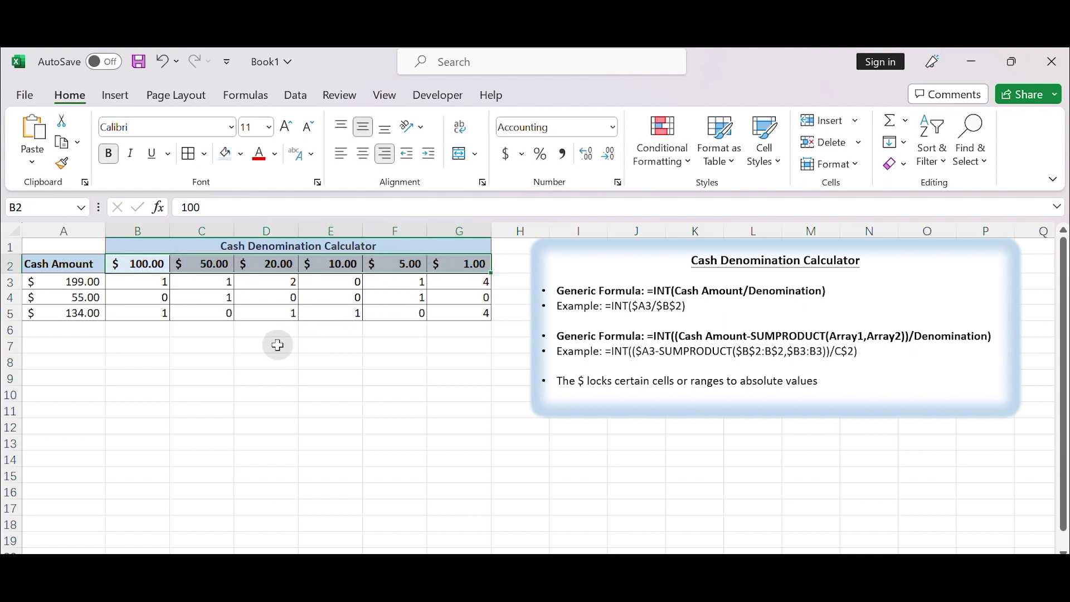
left_click(81, 282)
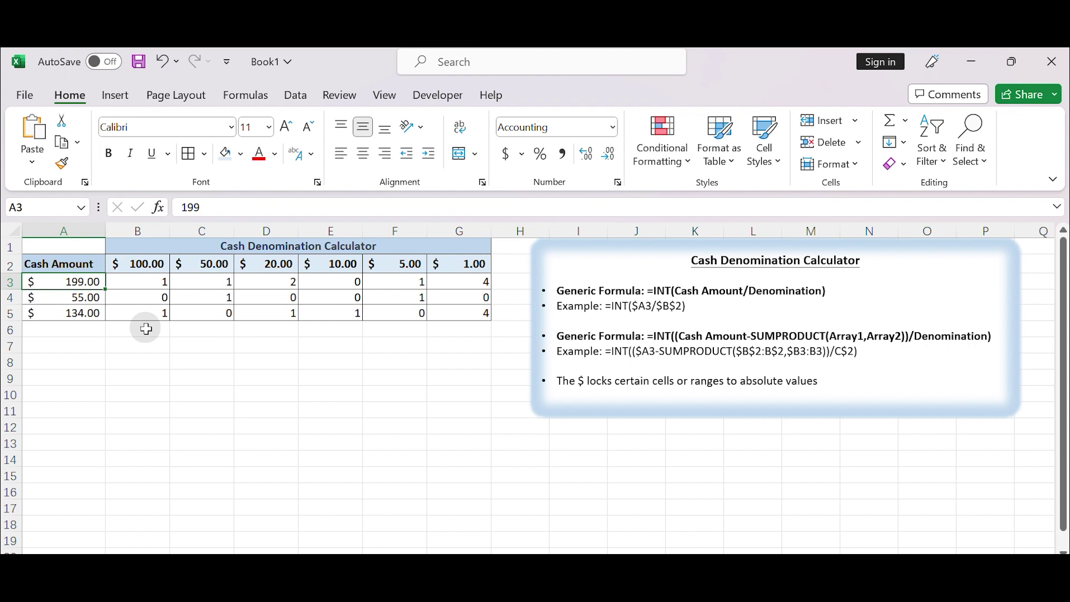
left_click(159, 283)
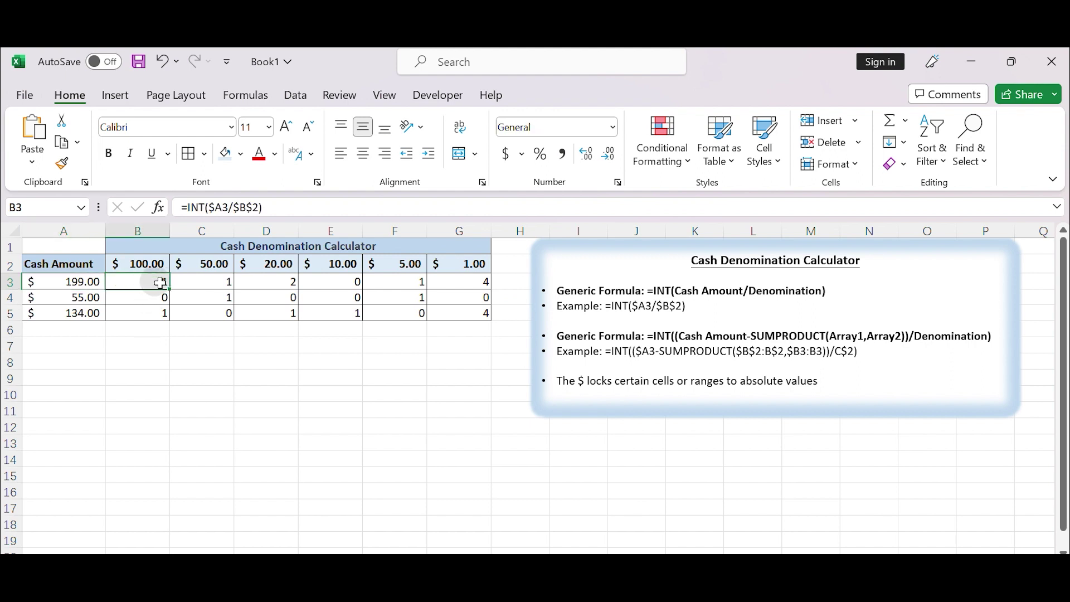
left_click(213, 282)
left_click(294, 282)
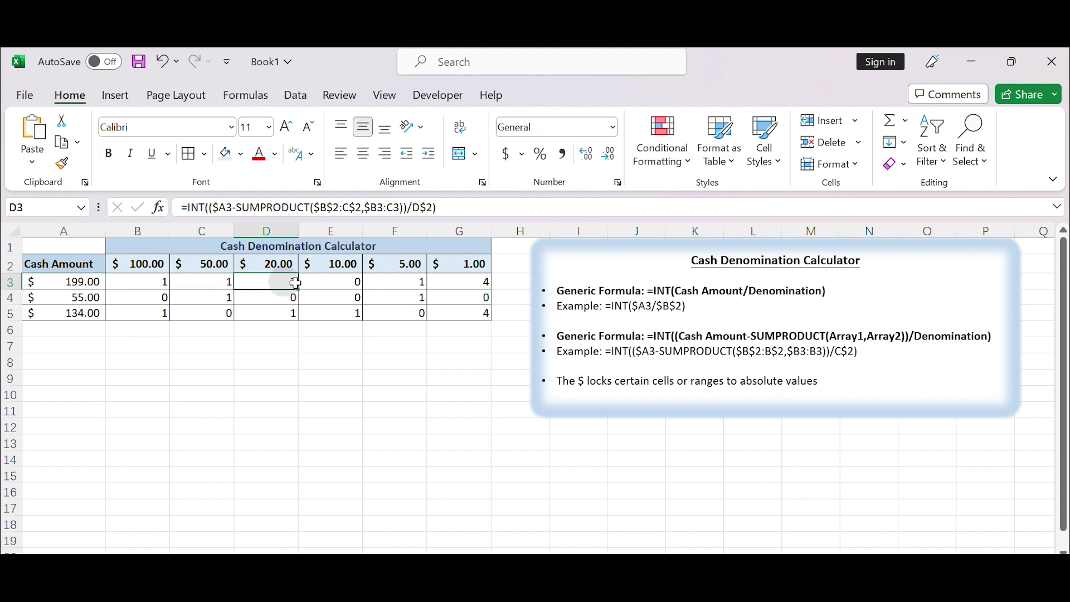
left_click(337, 281)
left_click(405, 281)
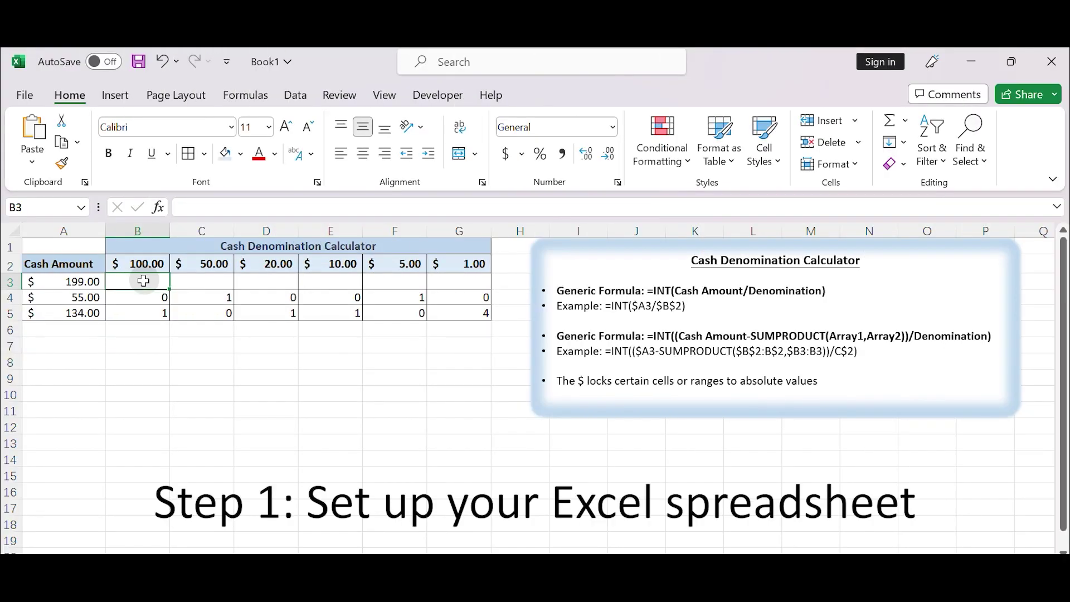
Step: Review the calculator title and the $100.00–$1.00 denomination headers across B2:G2
left_click(193, 248)
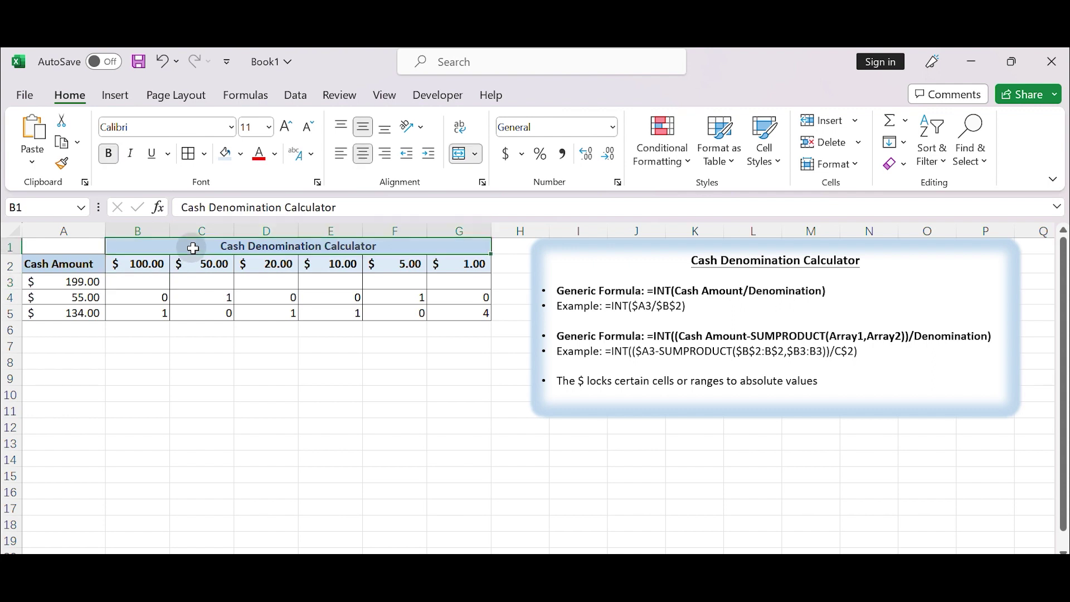
left_click(128, 267)
left_click(192, 266)
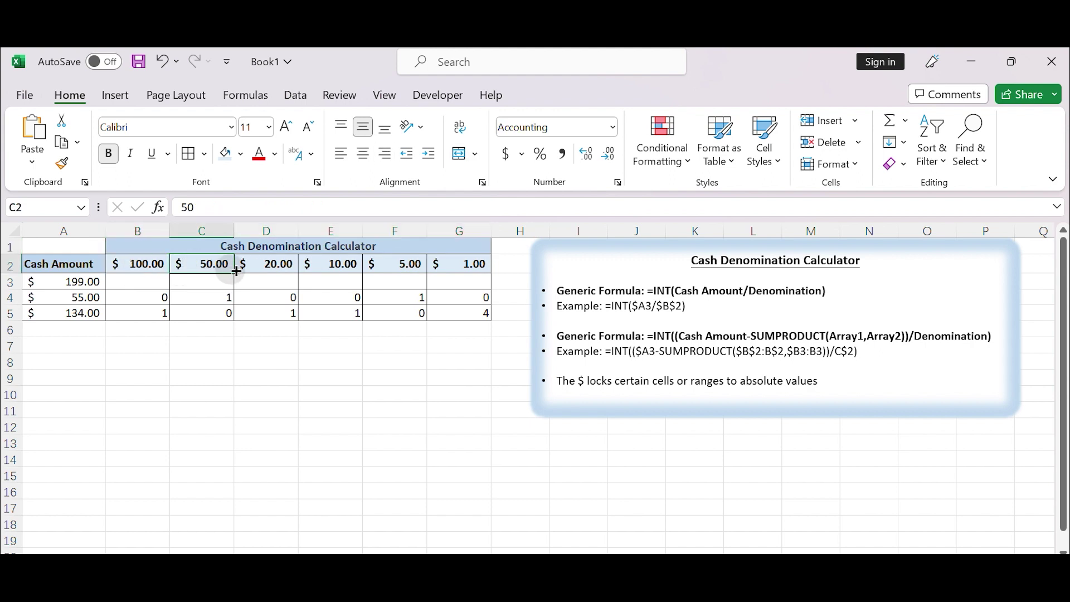
left_click(258, 266)
left_click(330, 265)
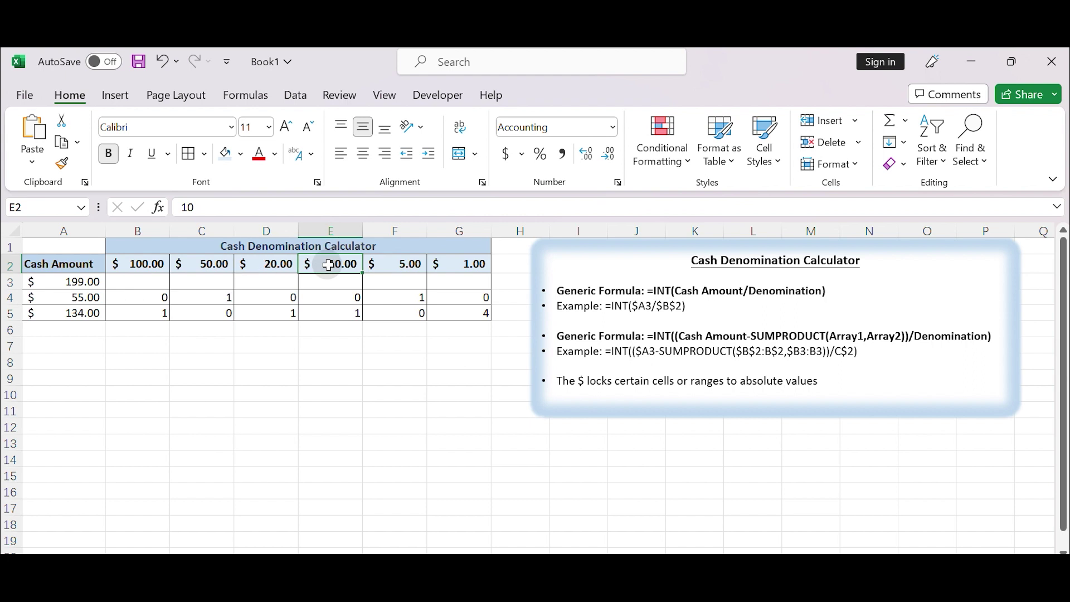
left_click(379, 265)
left_click(437, 266)
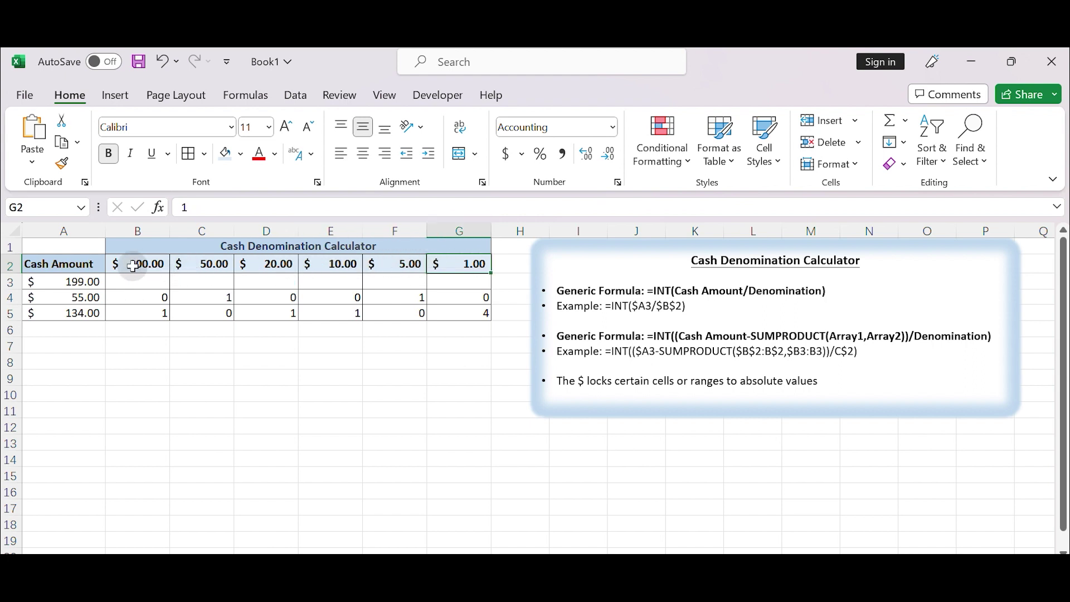
left_click_drag(132, 266, 449, 278)
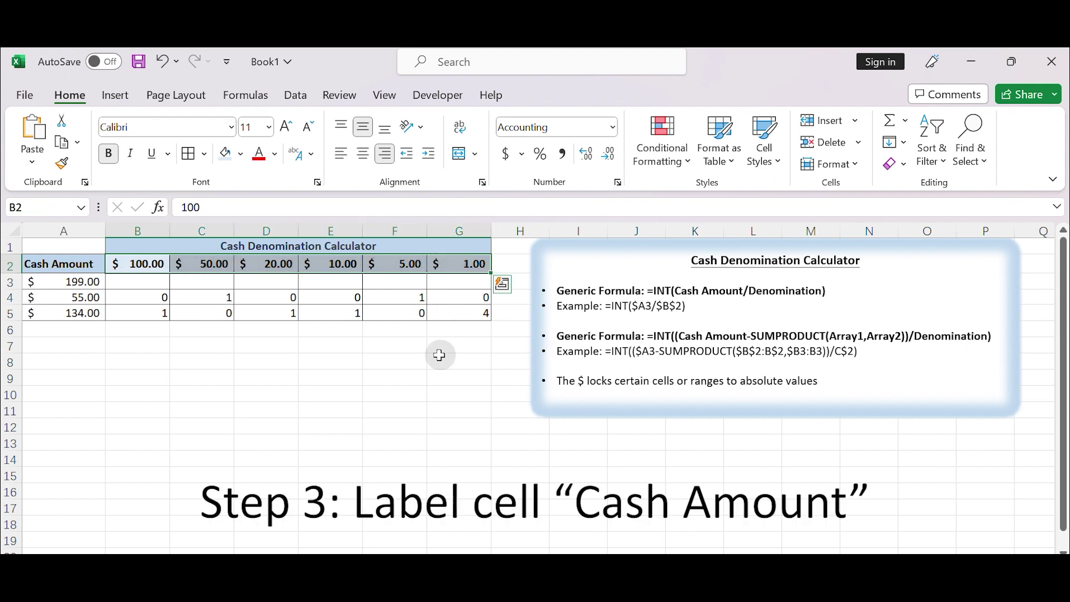
left_click(96, 268)
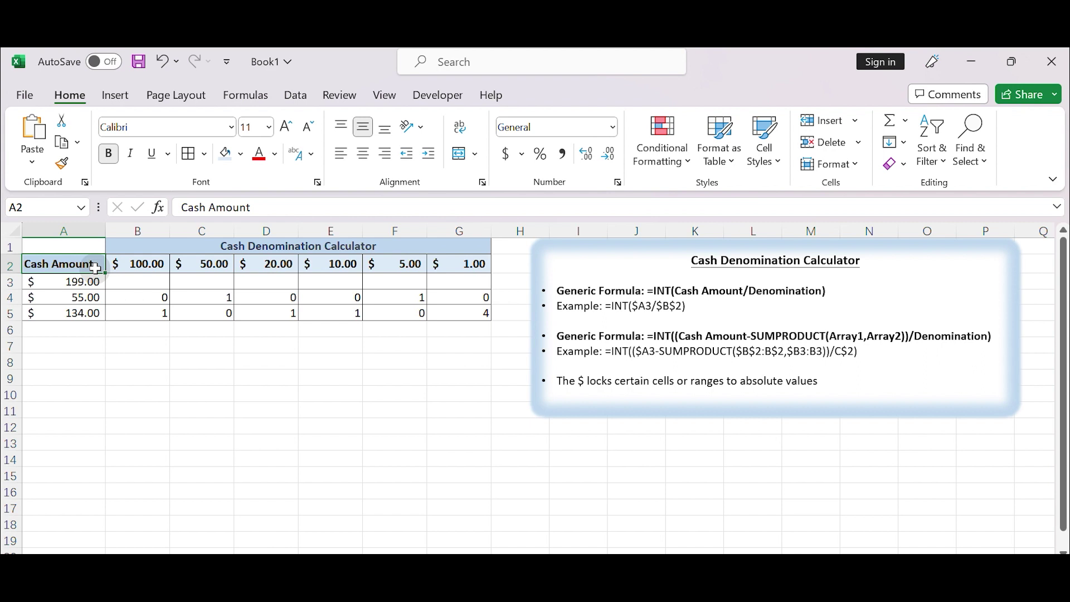
left_click(56, 282)
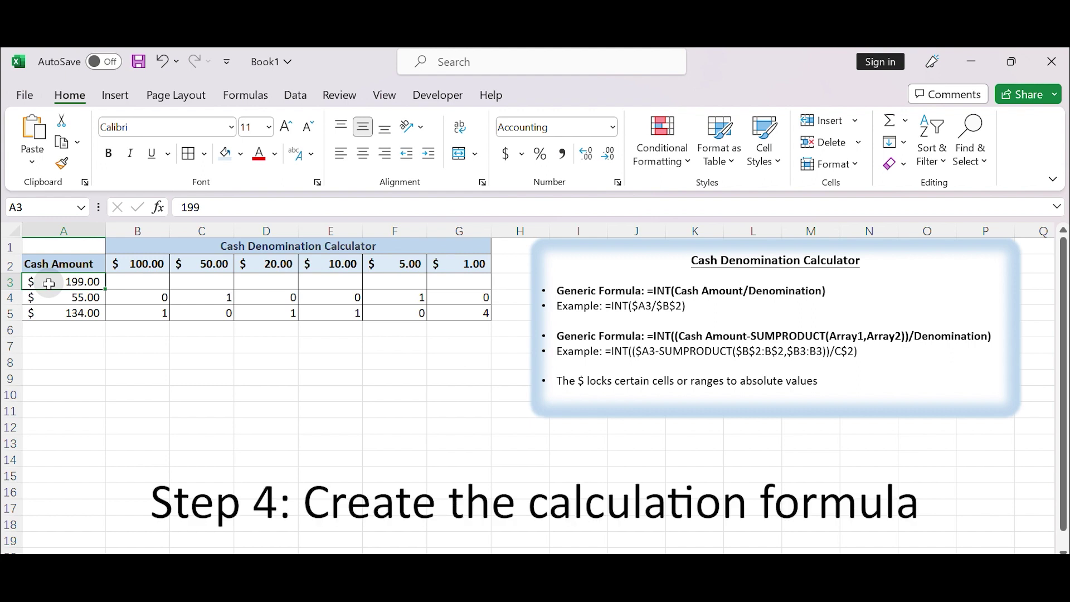
Step: Paste =INT($A3/$B$2) from the notes into B3, giving 1 hundred-dollar note for $199.00
left_click(143, 281)
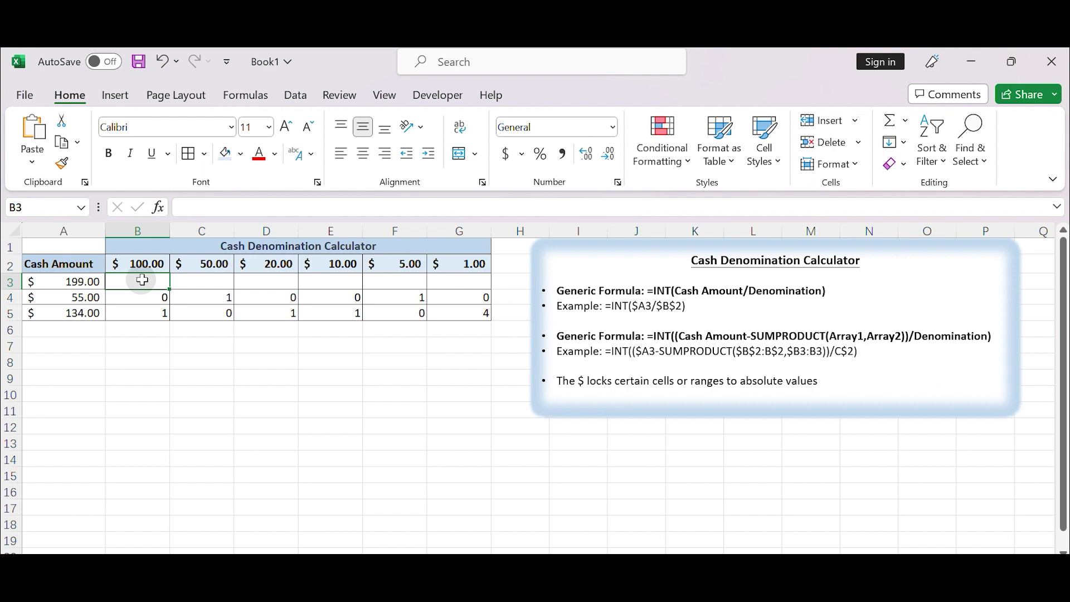
left_click(61, 280)
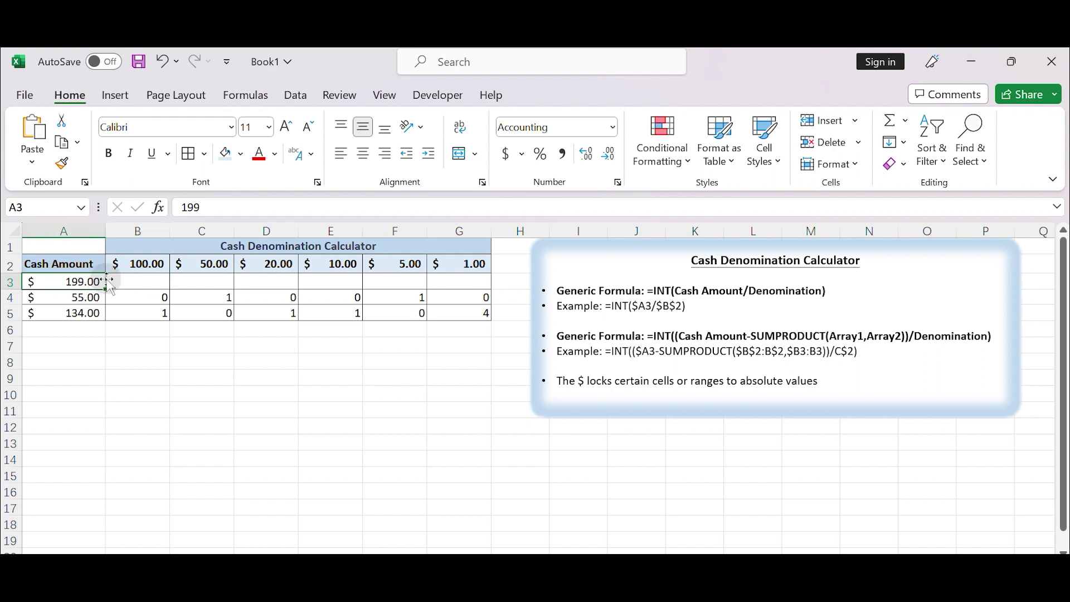
left_click(119, 266)
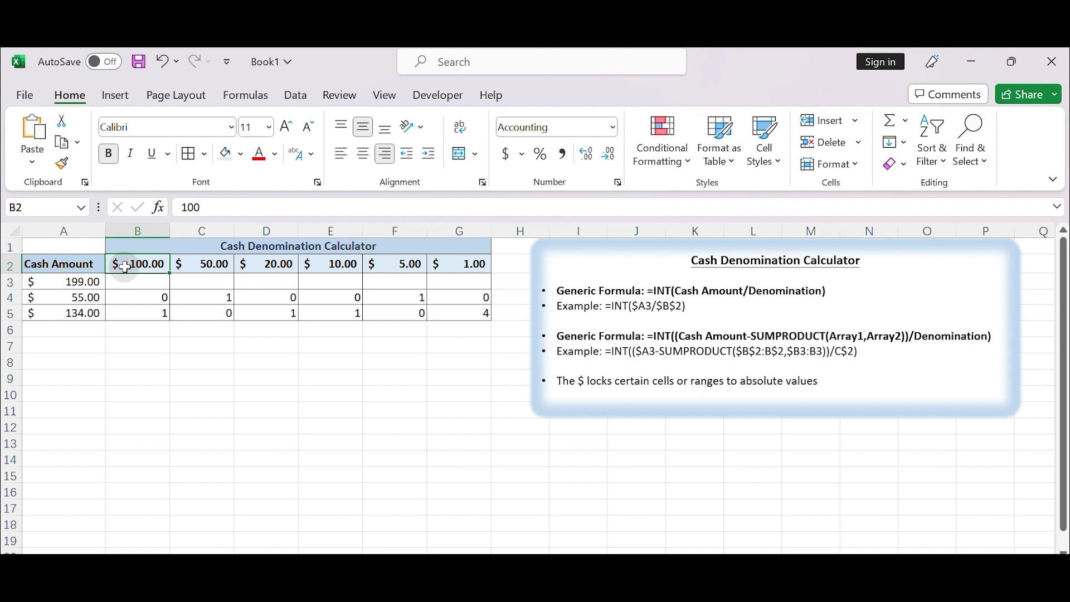
left_click(146, 281)
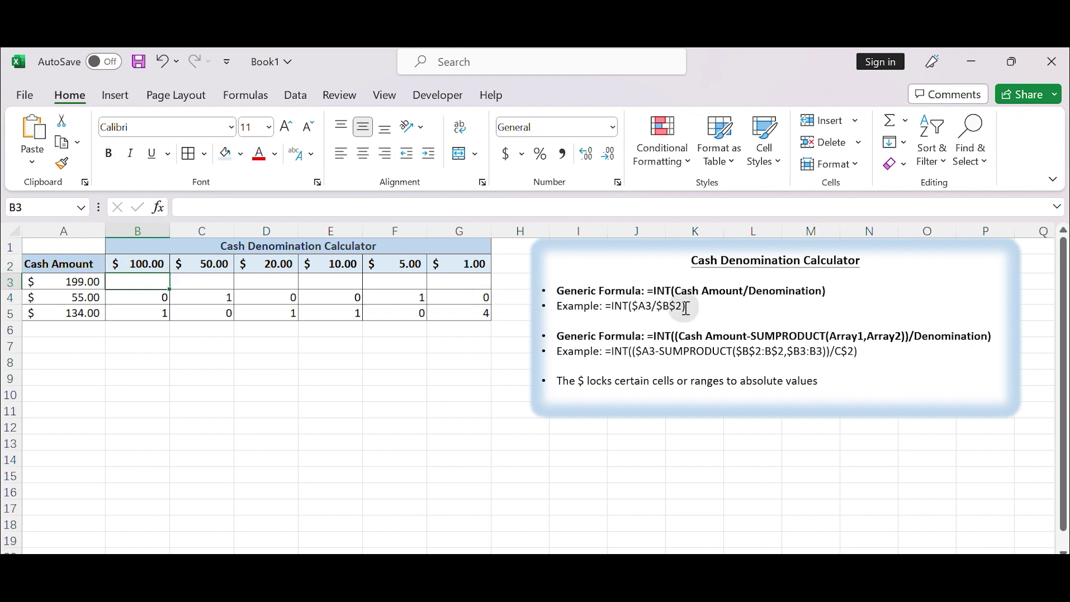
left_click_drag(688, 306, 606, 307)
key("ctrl+c")
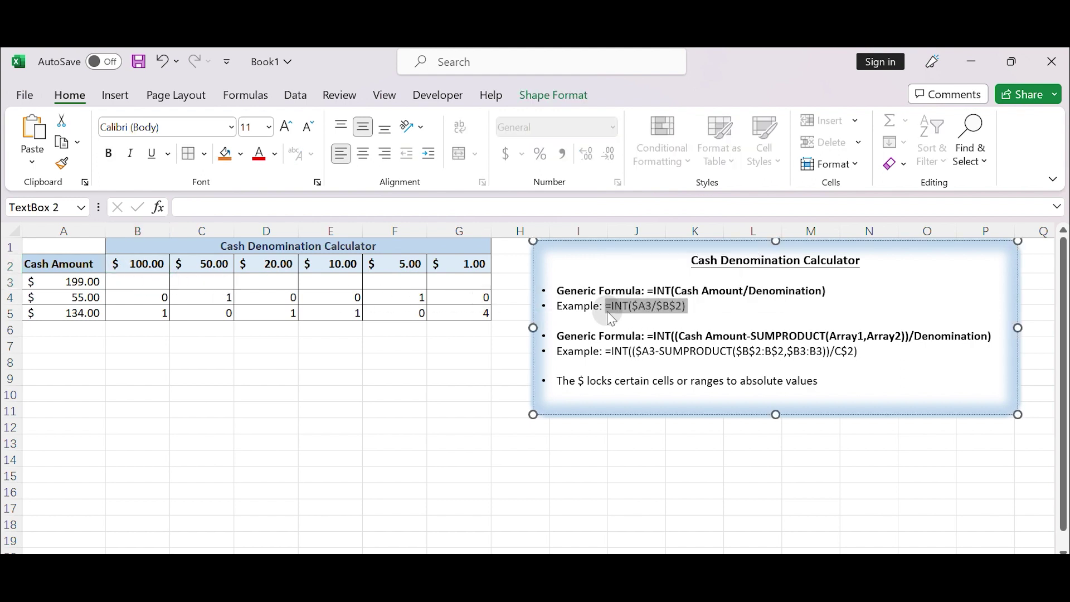
left_click(150, 282)
double_click(148, 281)
key("ctrl+v")
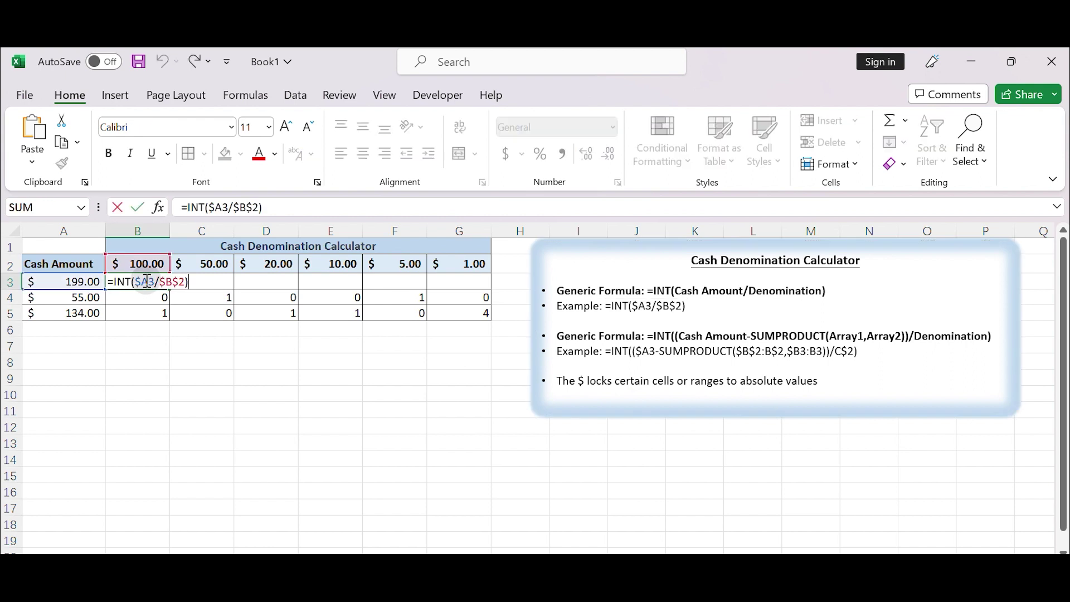
key("Return")
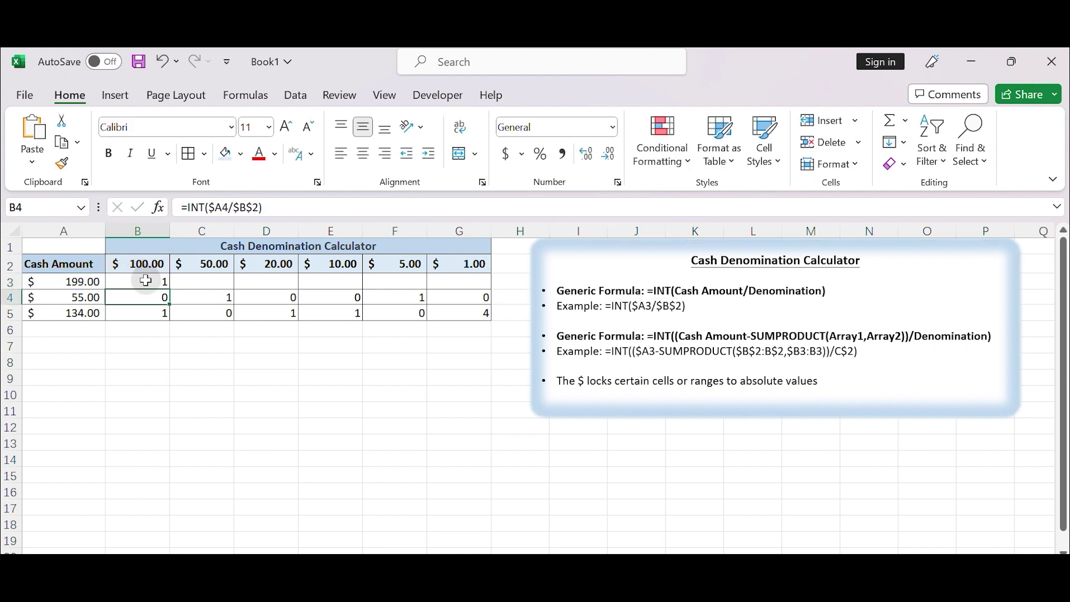
left_click(145, 281)
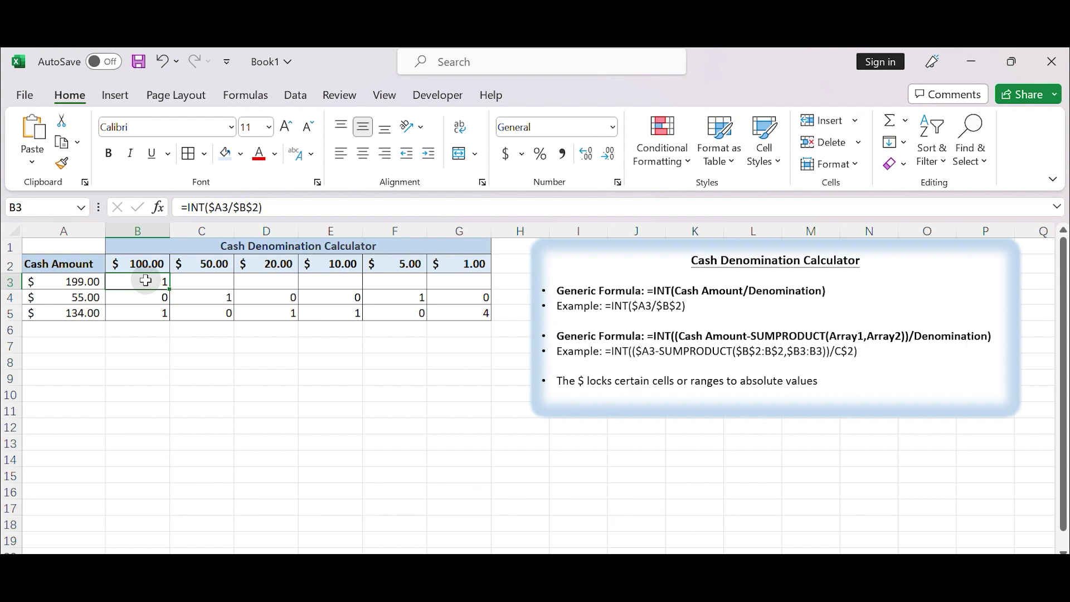
Step: Paste =INT(($A3-SUMPRODUCT($B$2:B$2,$B3:B3))/C$2) into C3, giving 1 fifty-dollar note
left_click(208, 283)
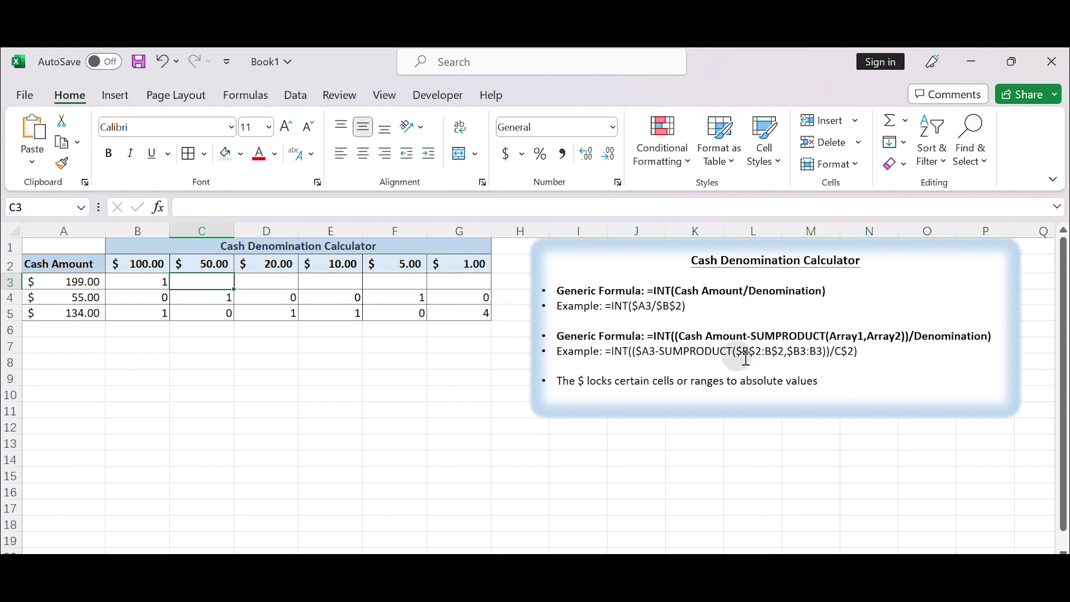
left_click(861, 353)
left_click(606, 353, "shift")
key("ctrl+c")
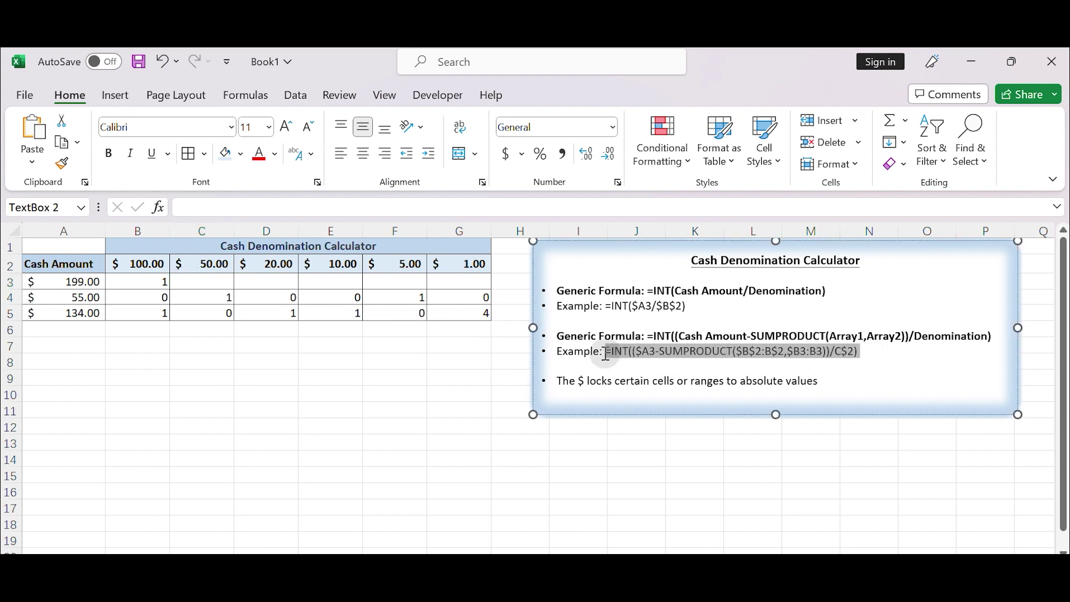
left_click(210, 283)
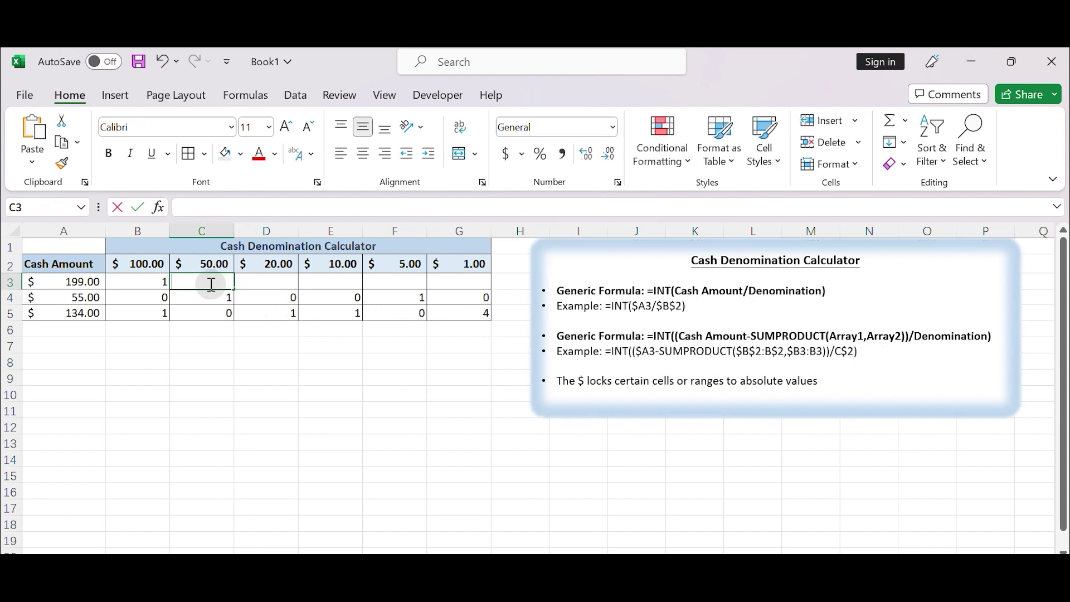
double_click(211, 283)
key("ctrl+v")
key("Return")
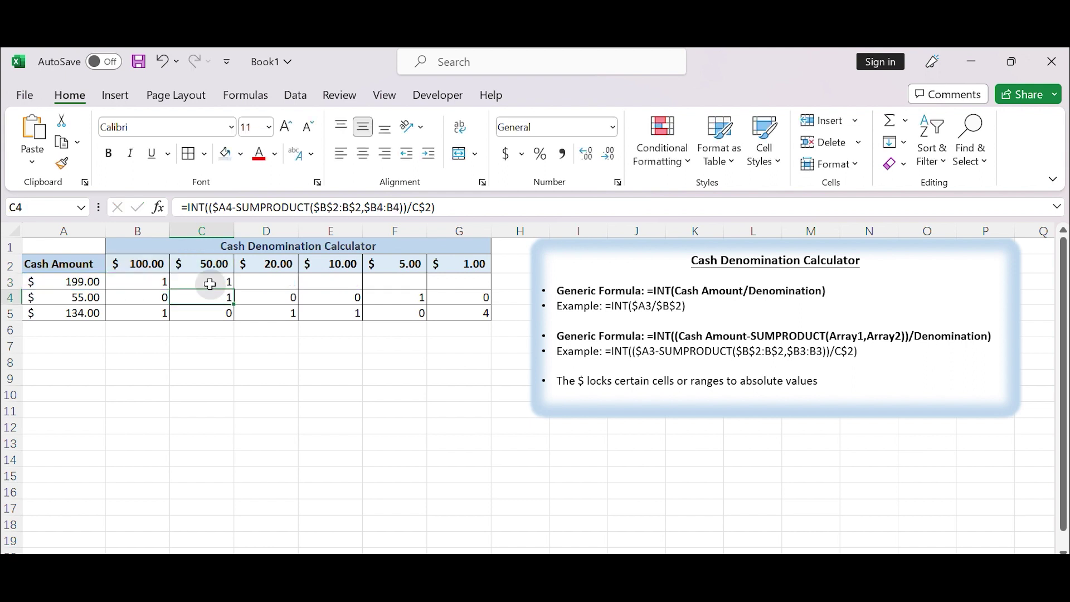
left_click(209, 283)
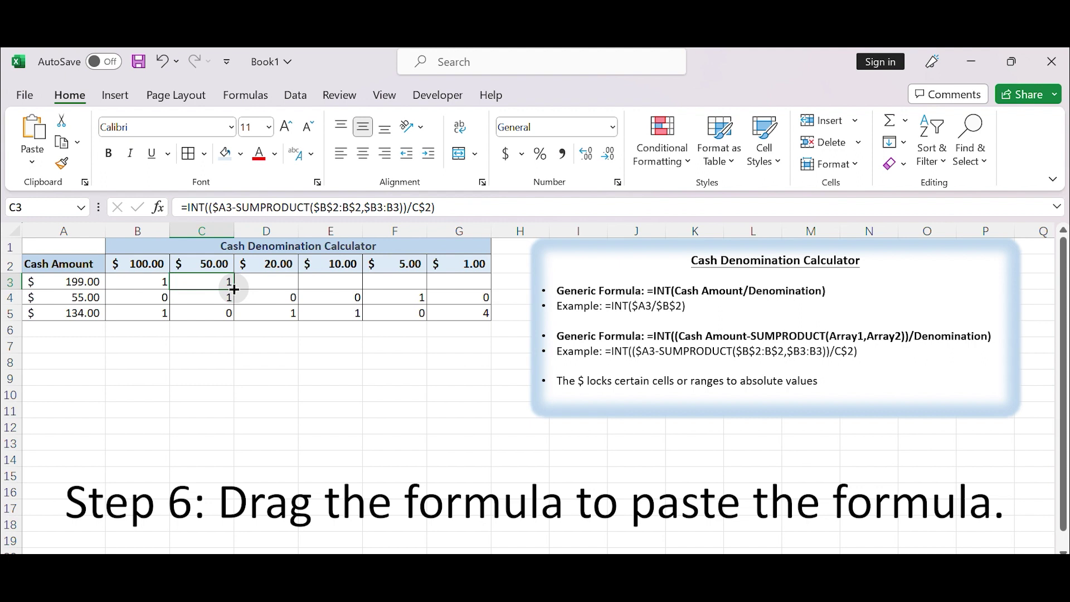
Step: Fill C3's formula across D3:G3 and verify the counts 2, 0, 1 and 4
left_click_drag(234, 289, 469, 285)
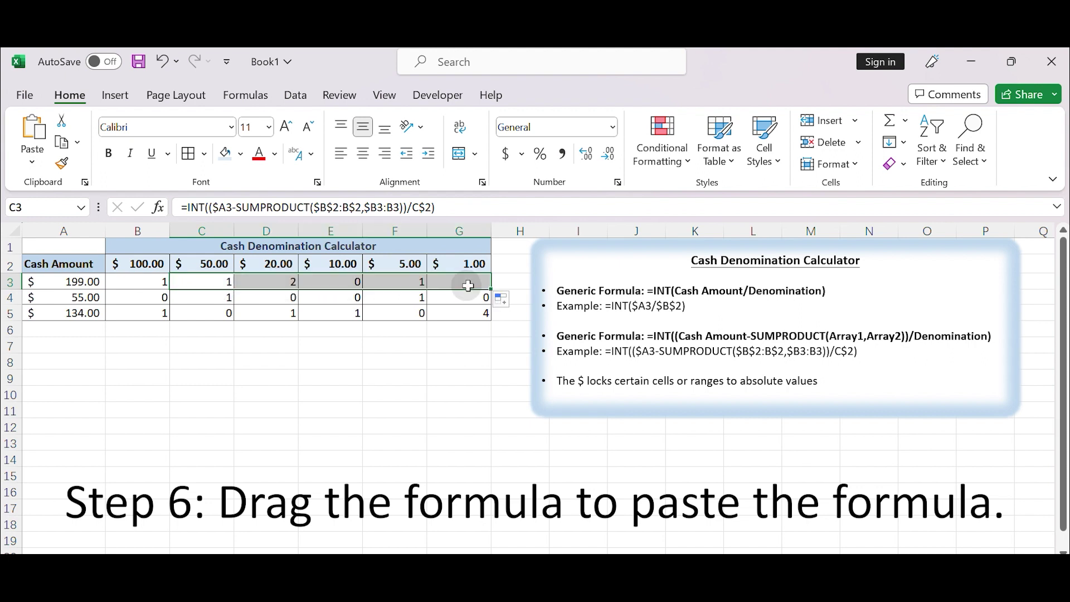
left_click(269, 284)
left_click(335, 282)
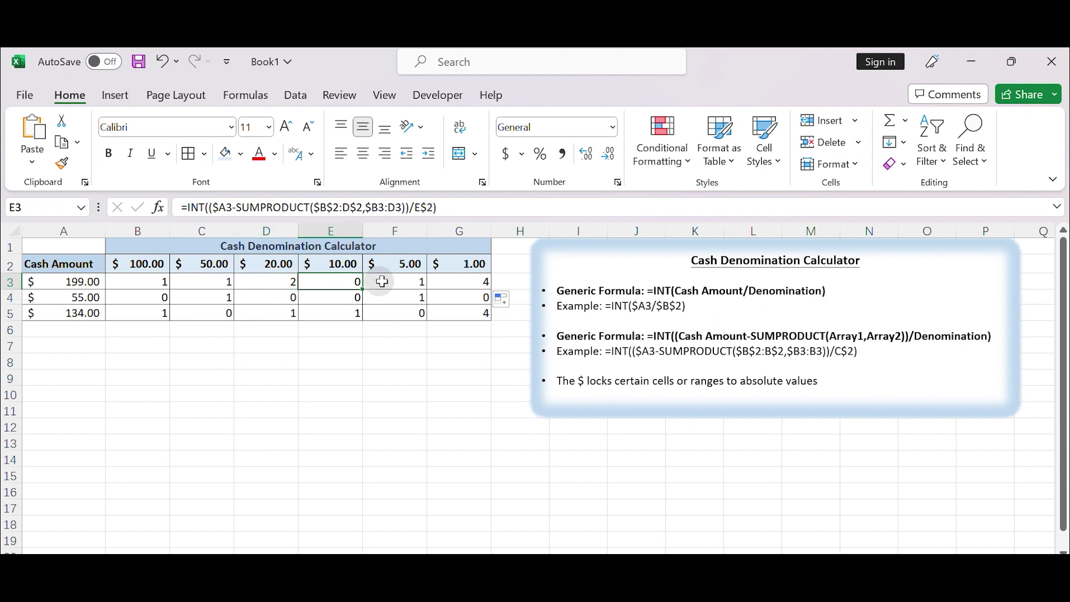
left_click(391, 282)
left_click(448, 282)
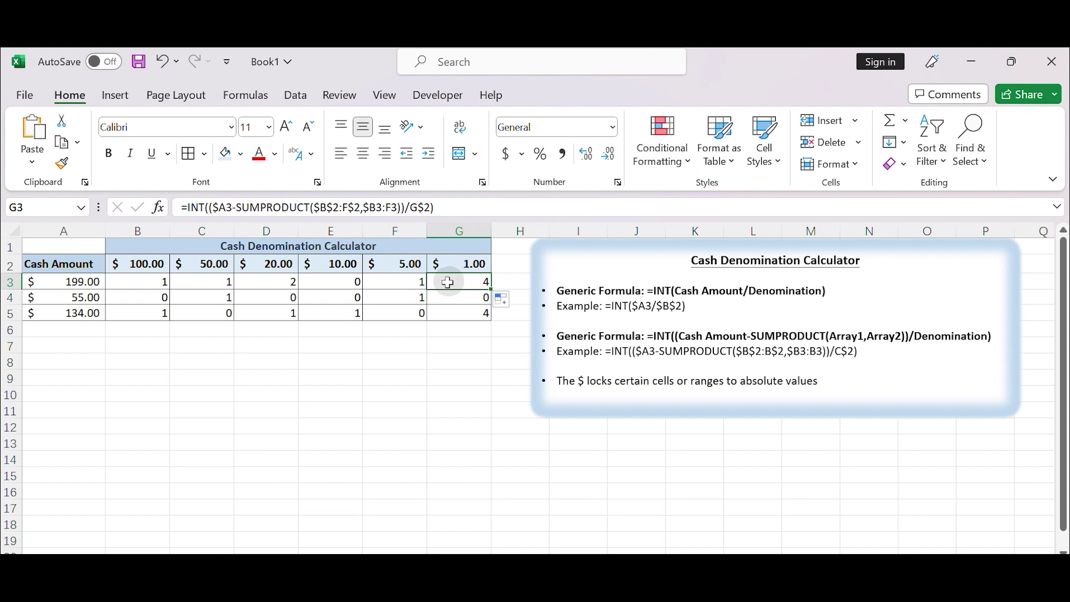
Step: Change the A3 amount from 199 to 111, then begin a new amount in A6
left_click(66, 286)
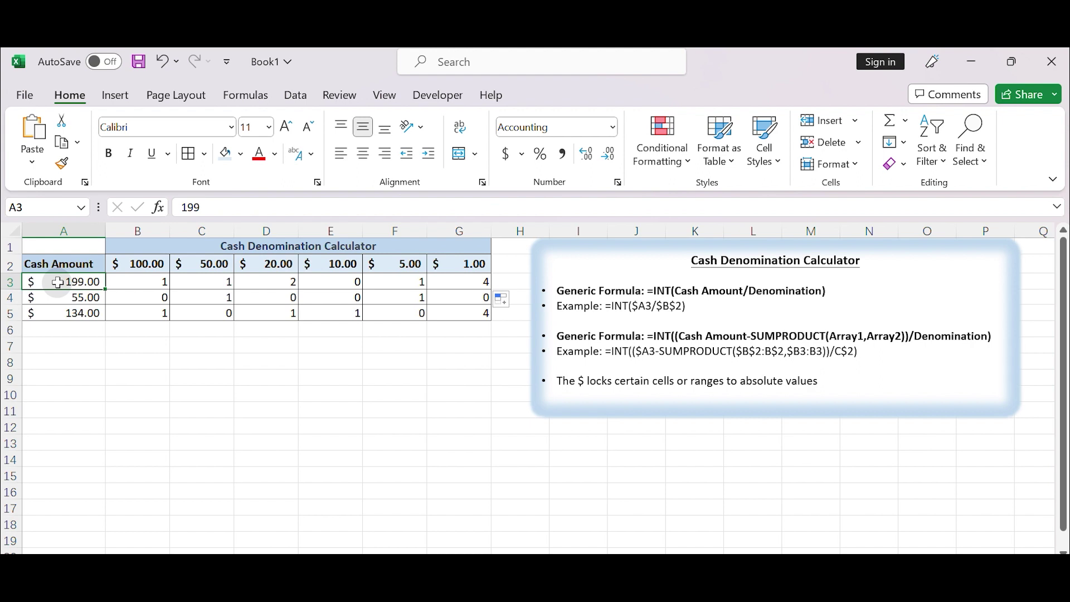
double_click(58, 283)
left_click_drag(84, 282, 127, 288)
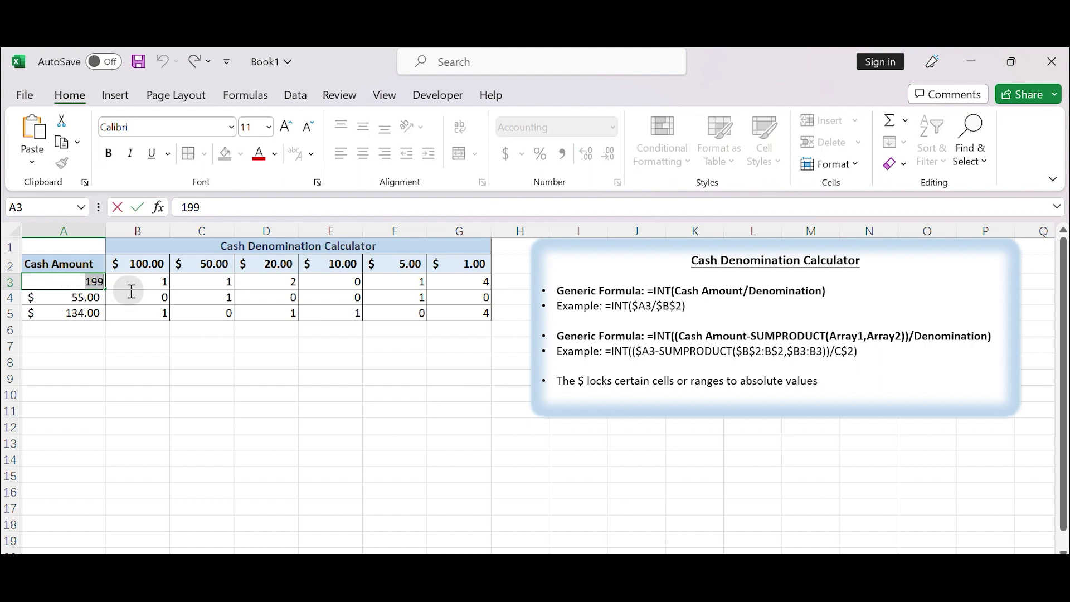
type("111")
key("Return")
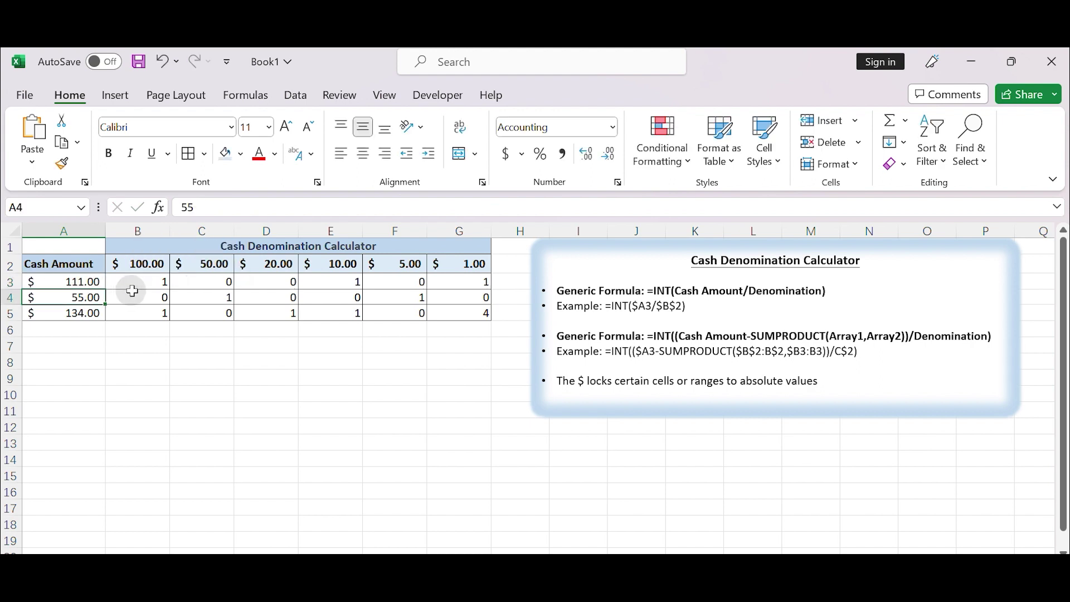
left_click(67, 282)
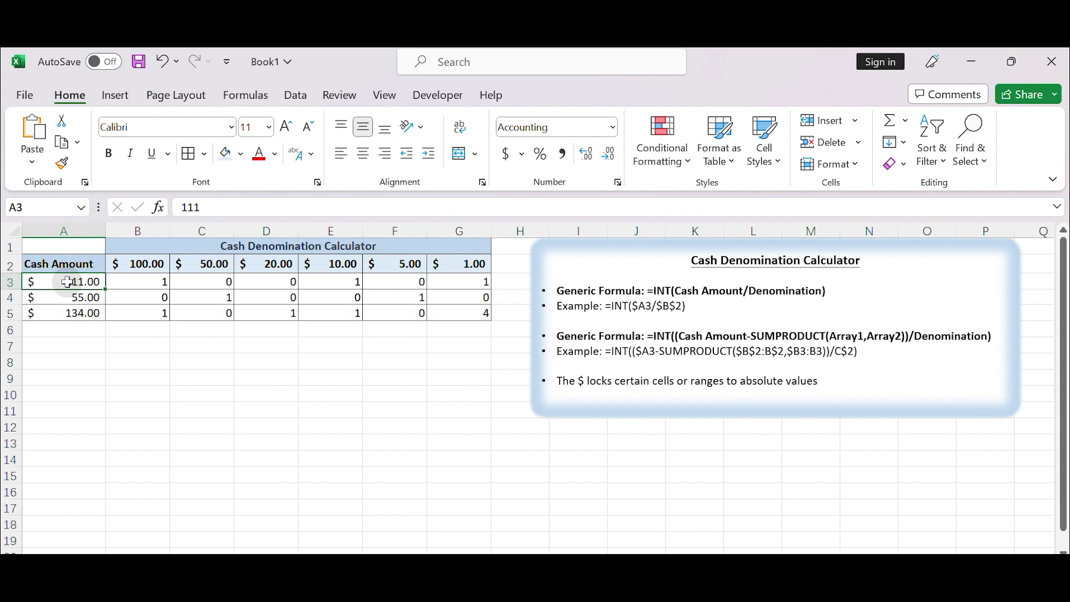
left_click(72, 329)
double_click(76, 329)
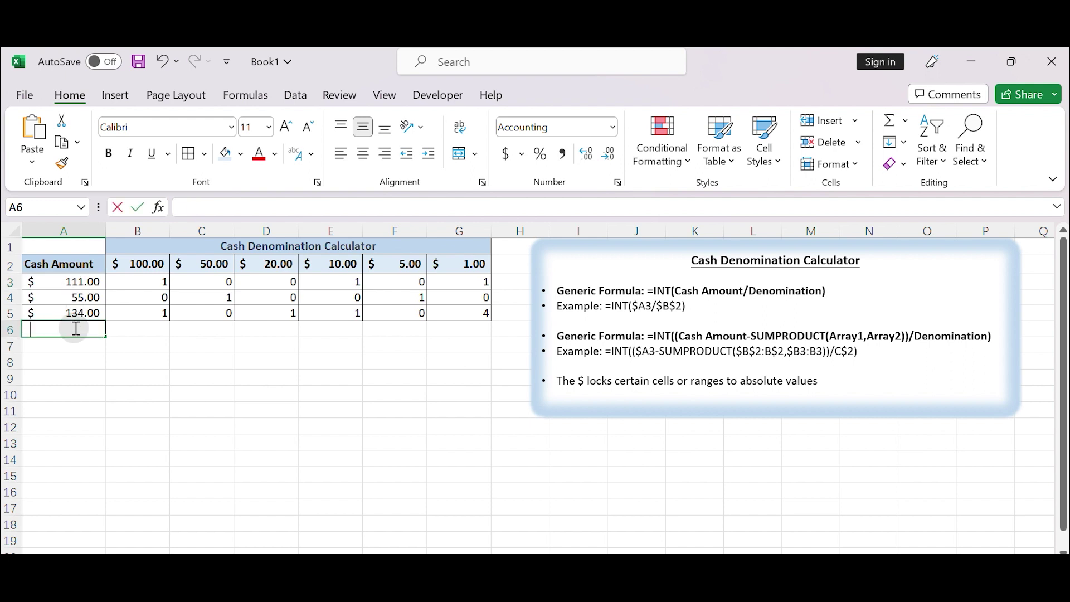
Step: Enter 199 in A6 and extend row 5's note formulas down to row 6
type("199")
key("Return")
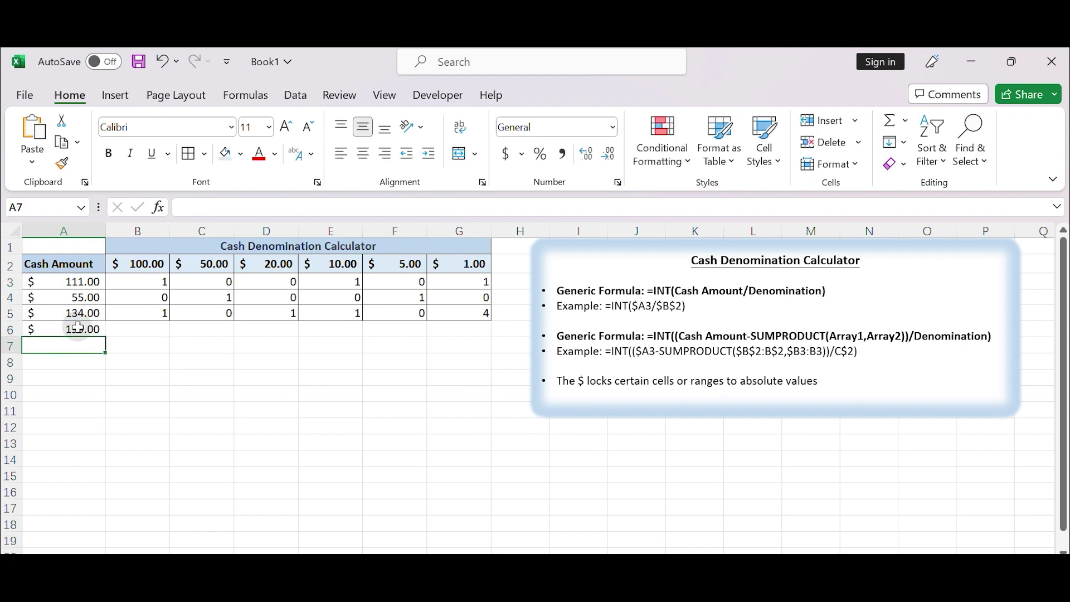
left_click(78, 328)
left_click_drag(132, 313, 491, 335)
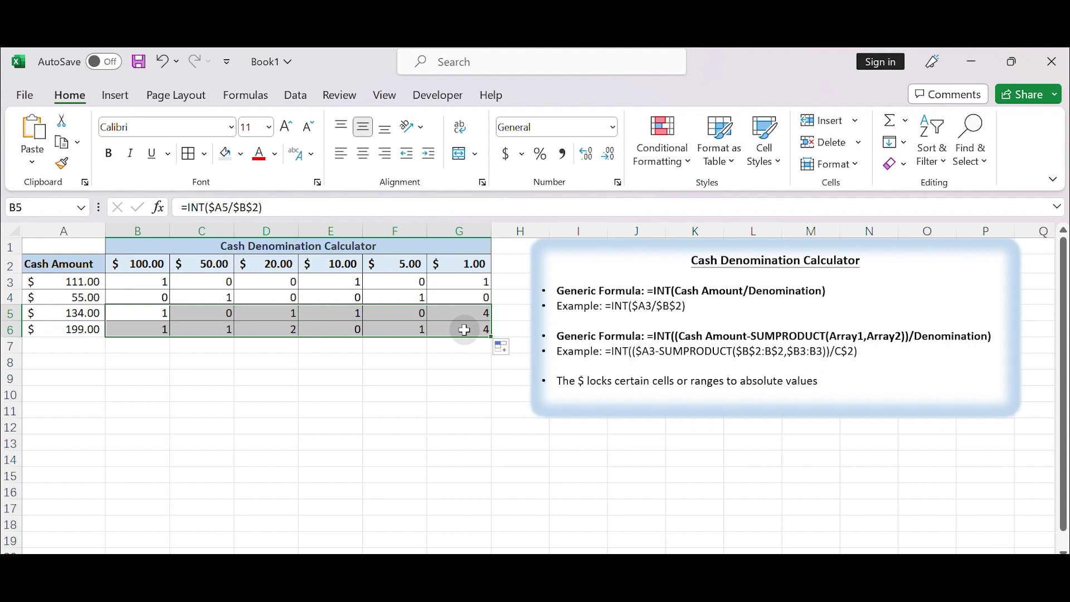
left_click(464, 330)
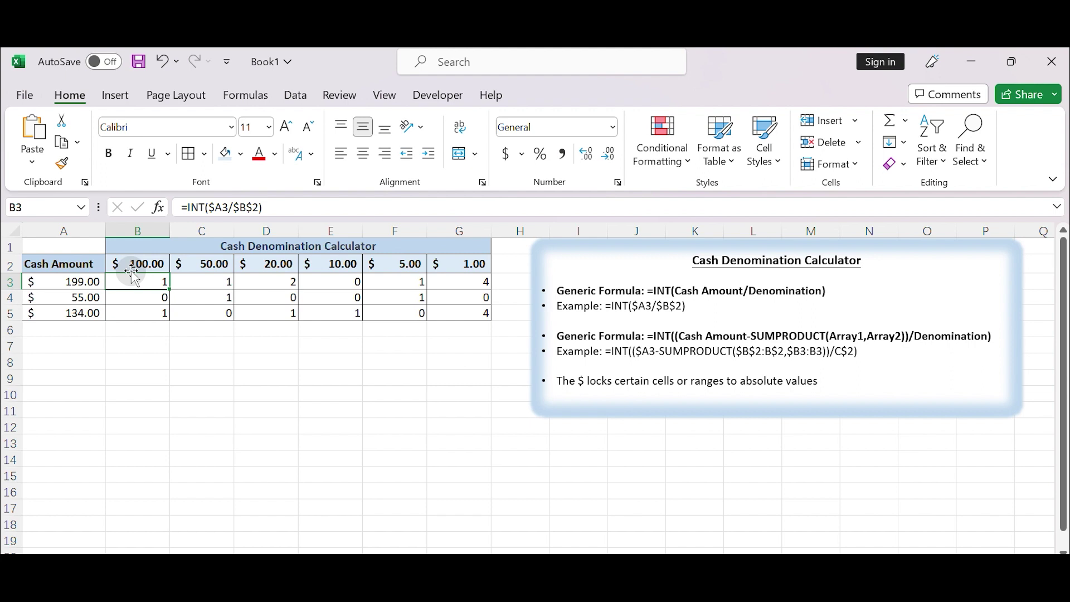
left_click(131, 266)
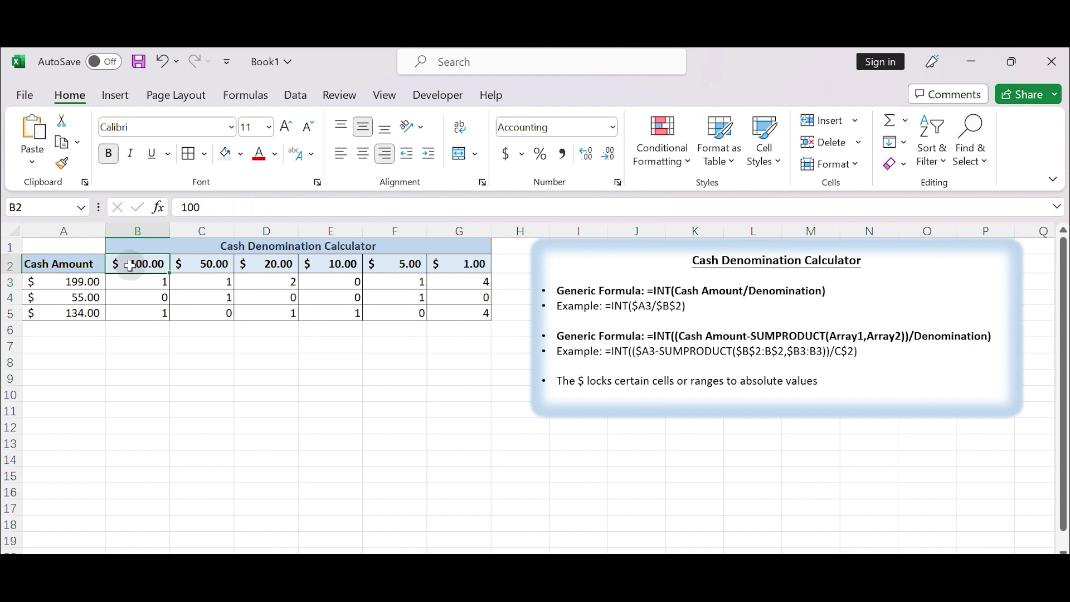
double_click(123, 282)
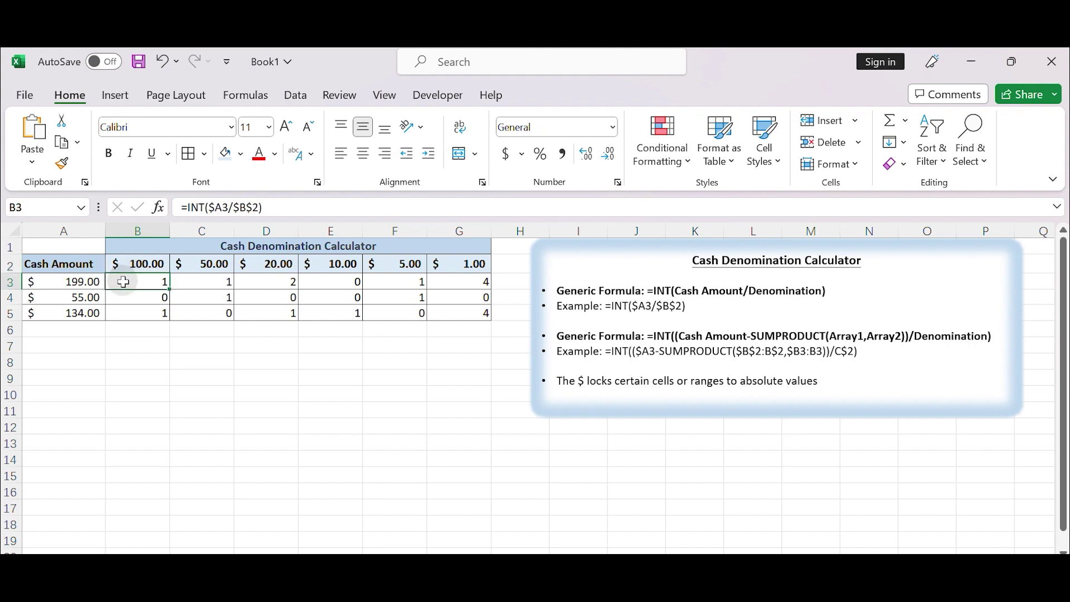
left_click(185, 288)
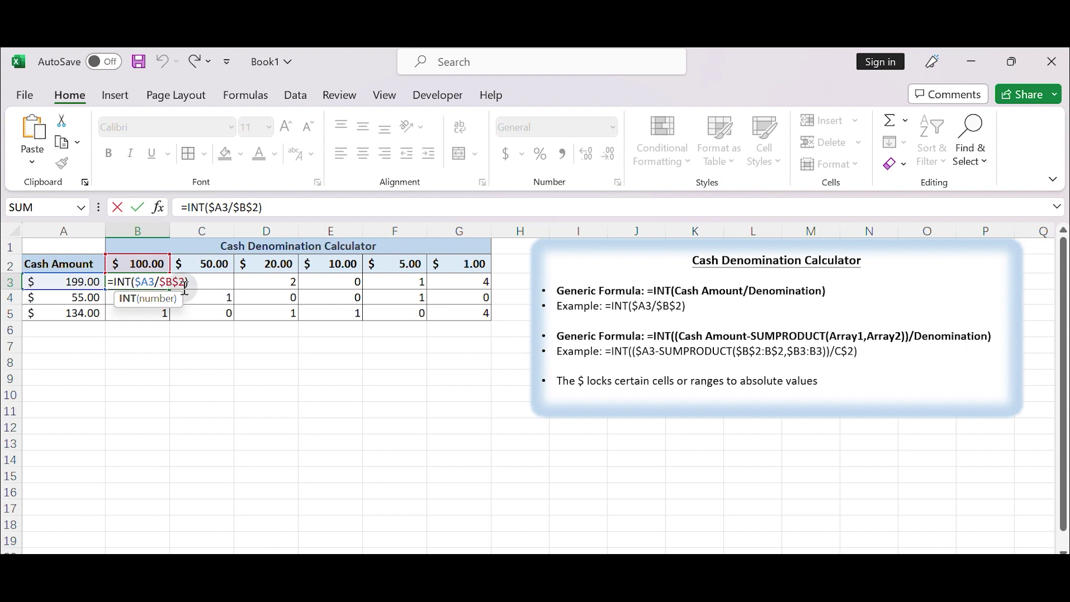
key("Return")
left_click(144, 284)
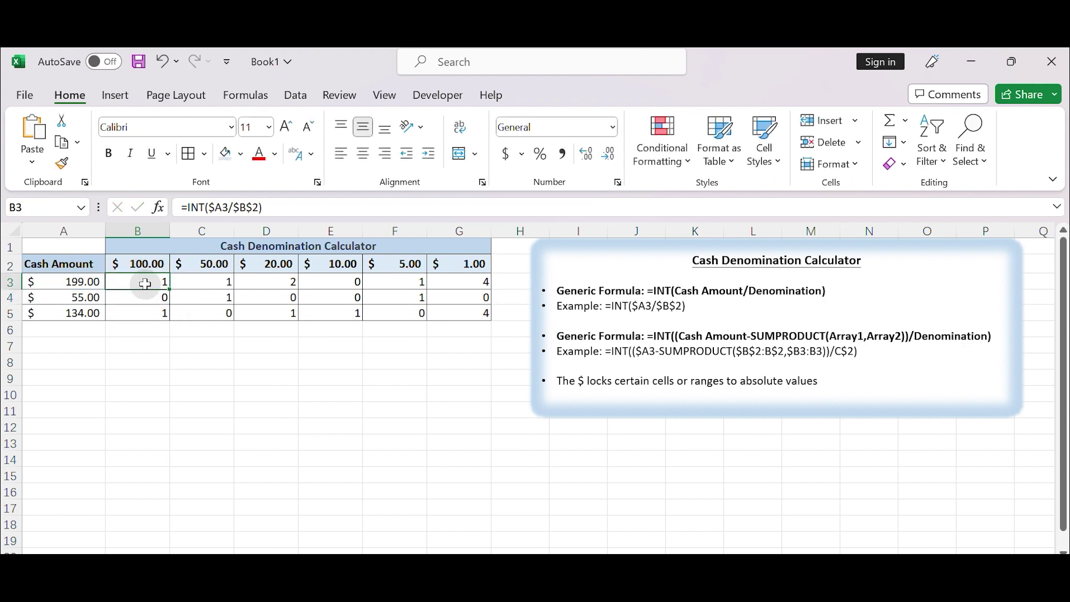
left_click(207, 283)
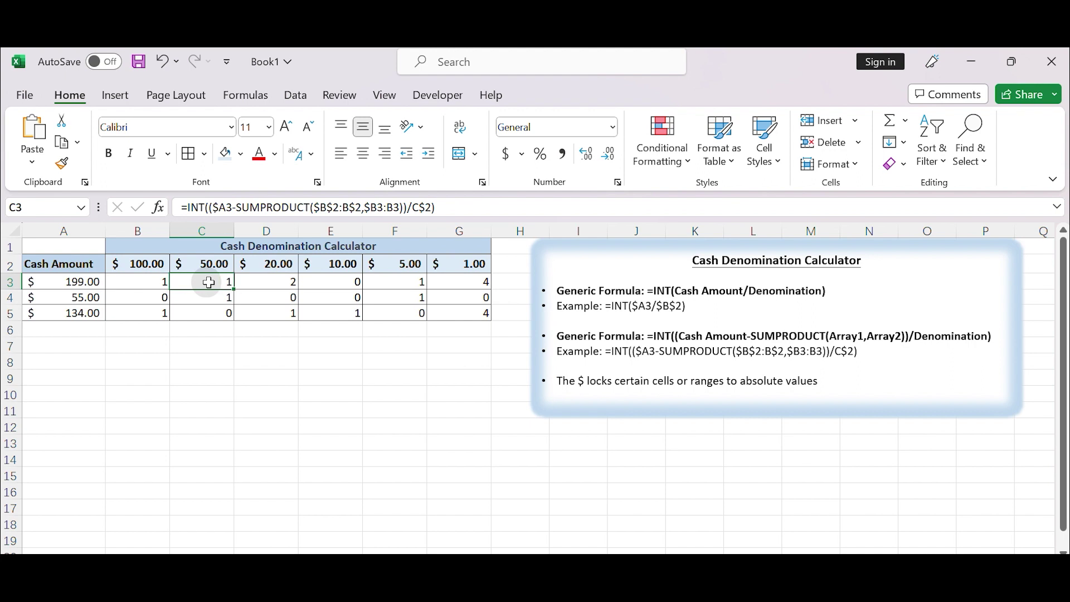
double_click(209, 282)
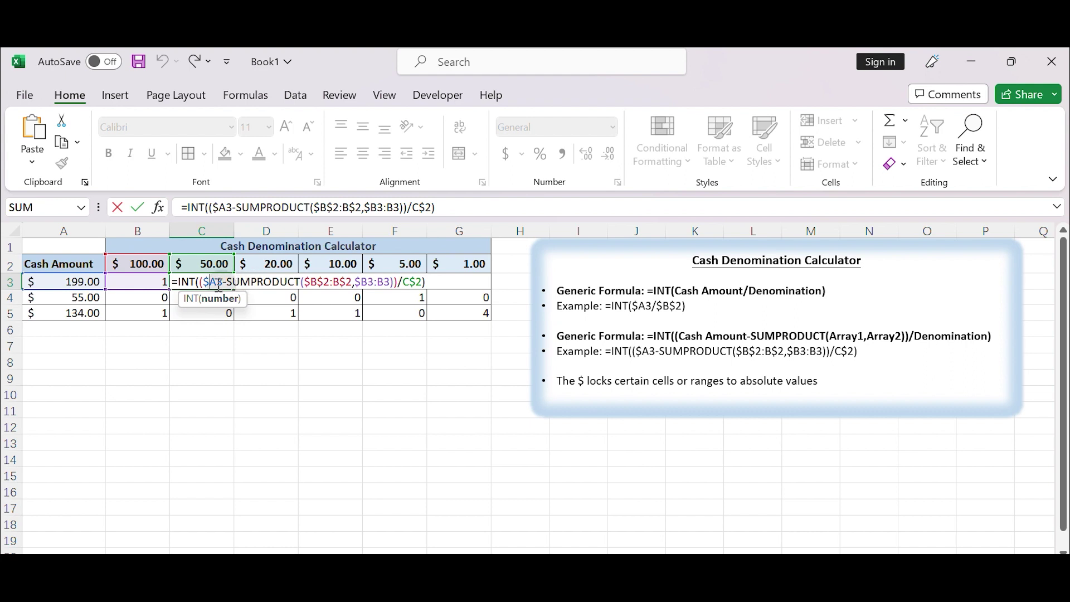
left_click_drag(203, 282, 395, 283)
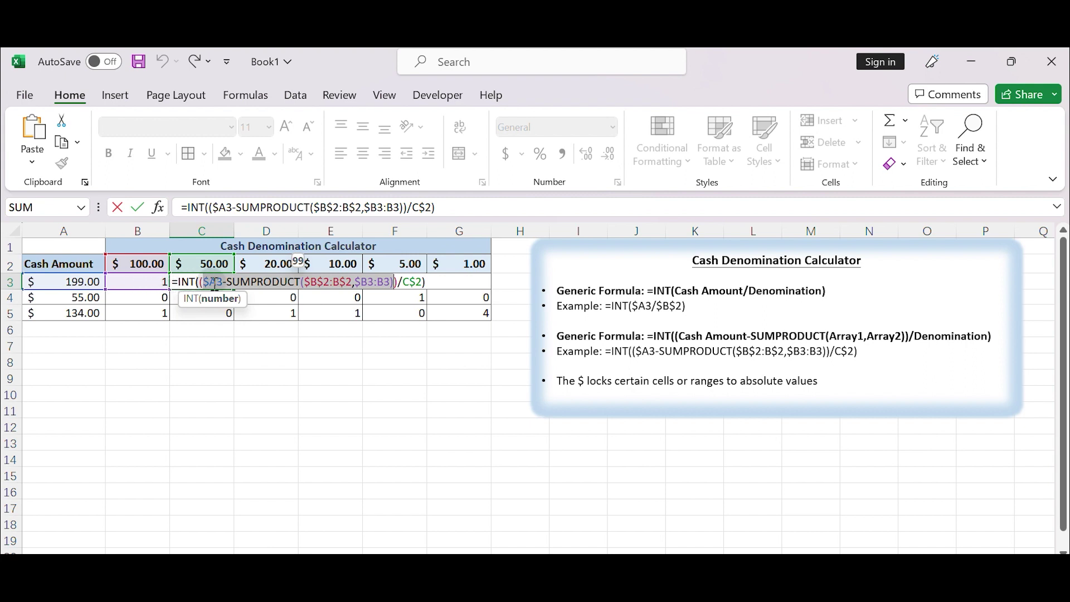
key("Return")
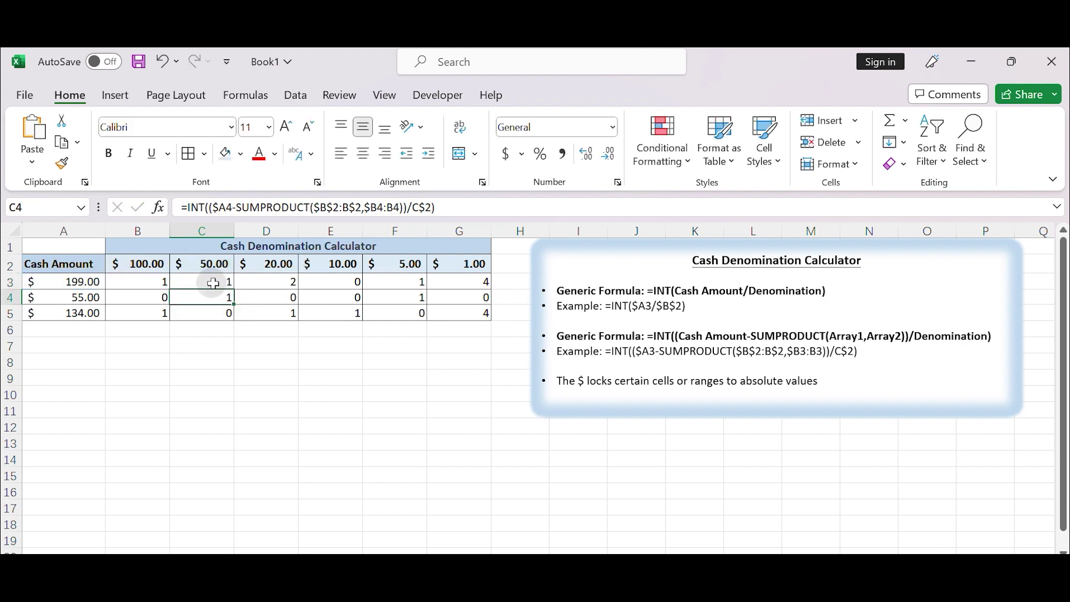
Step: Commit =INT(($A3-SUMPRODUCT($B$2:C$2,$B3:C3))/D$2) in D3, giving 2 twenty-dollar notes
left_click(255, 282)
double_click(256, 282)
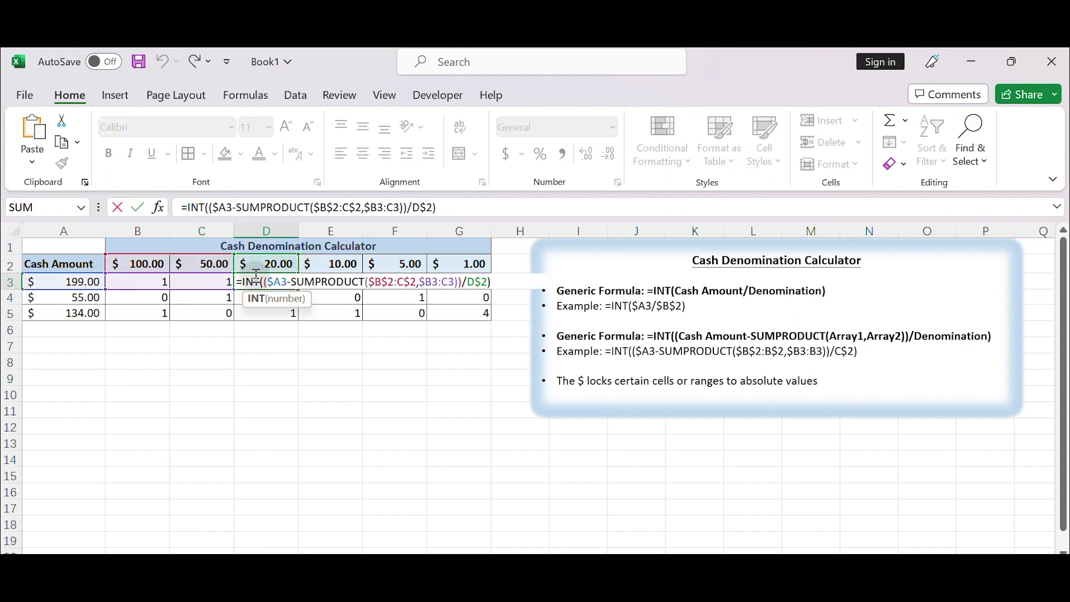
left_click_drag(268, 282, 460, 285)
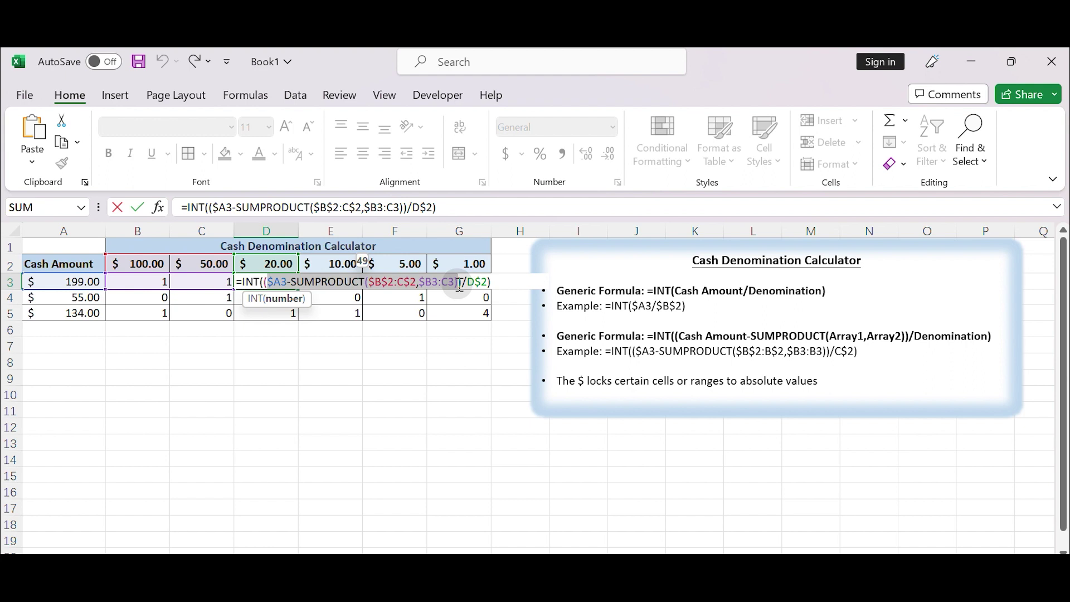
key("Return")
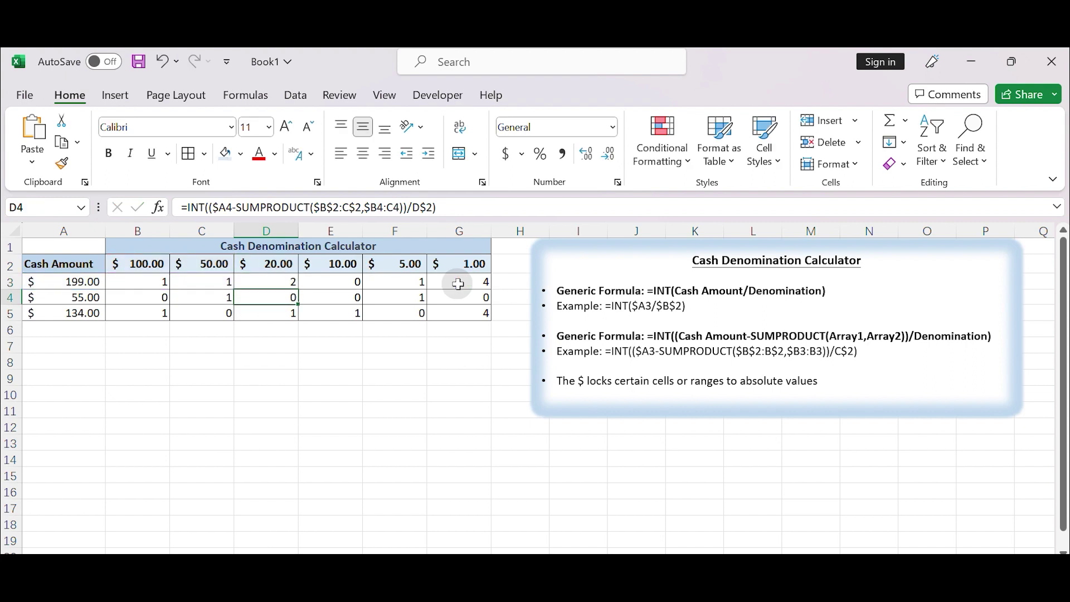
left_click(249, 282)
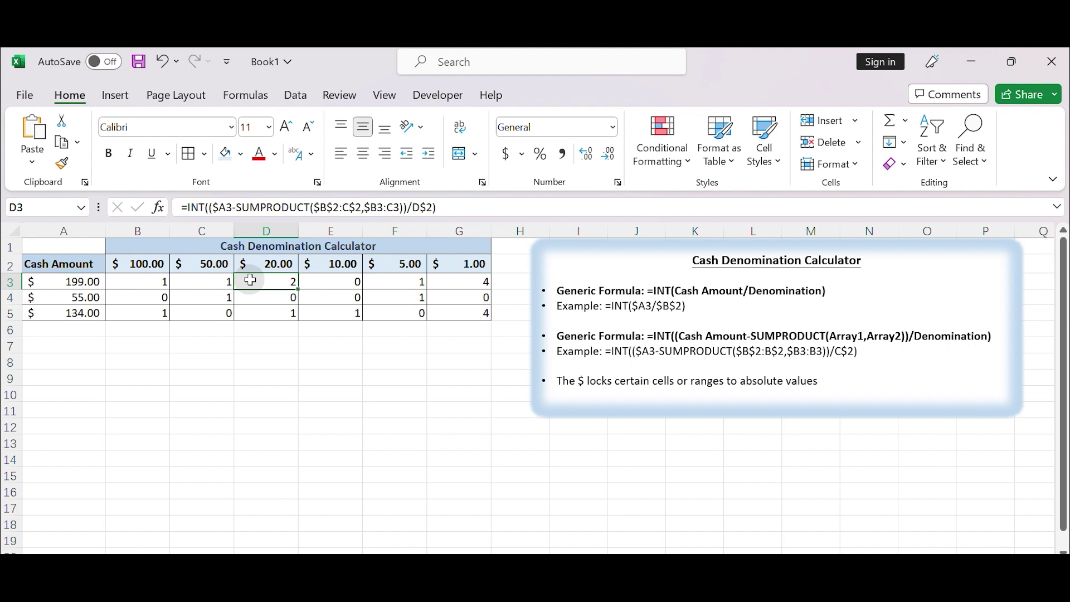
Step: Review C3's SUMPRODUCT formula unchanged, then fill it right into D3 so it references D$2
left_click(139, 280)
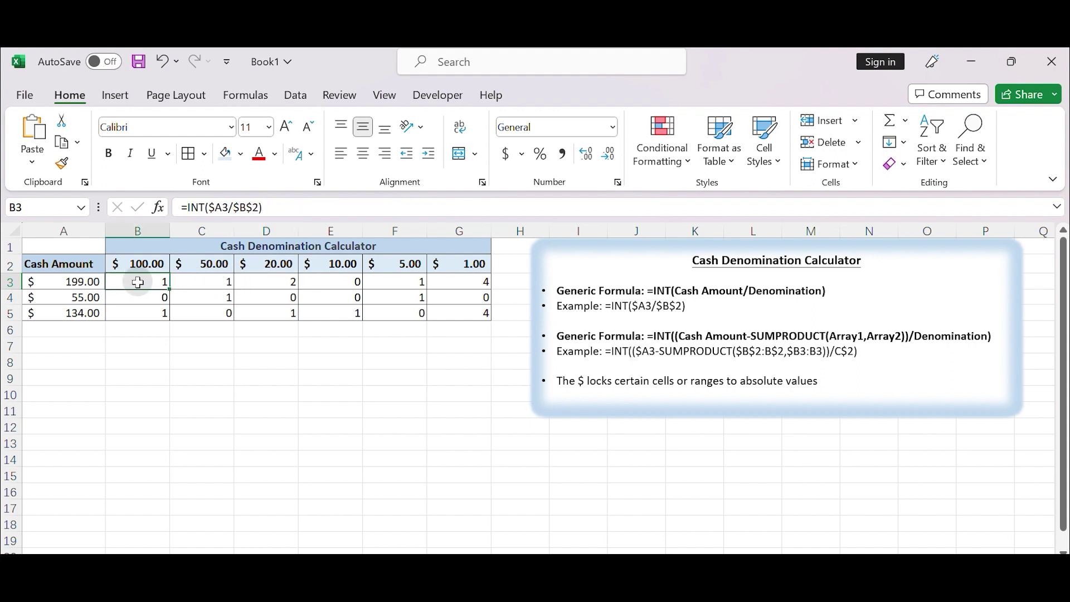
left_click(193, 281)
double_click(196, 280)
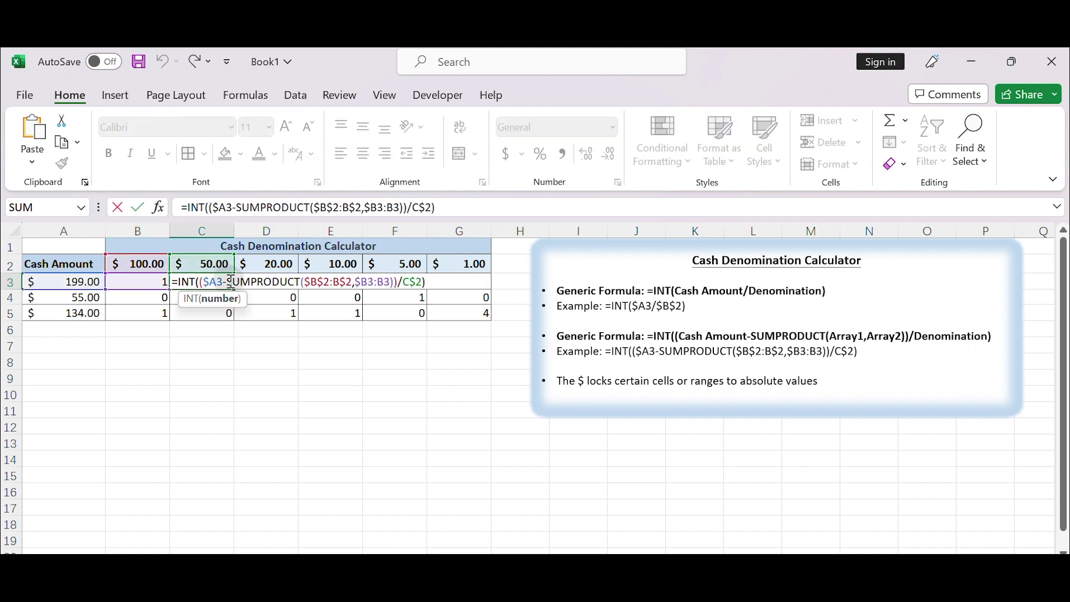
left_click_drag(227, 281, 300, 295)
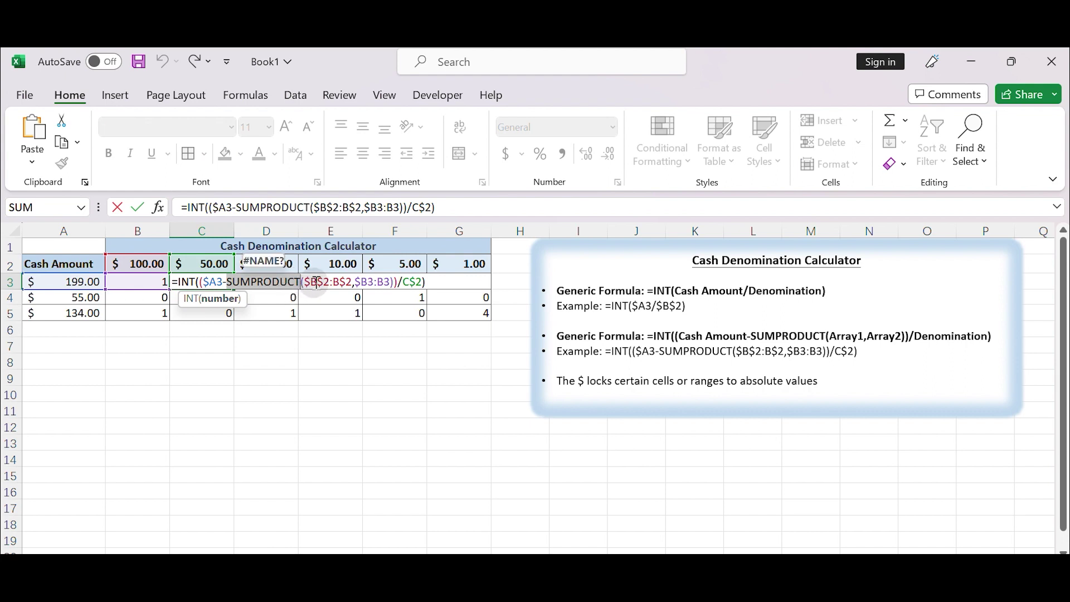
left_click(315, 282)
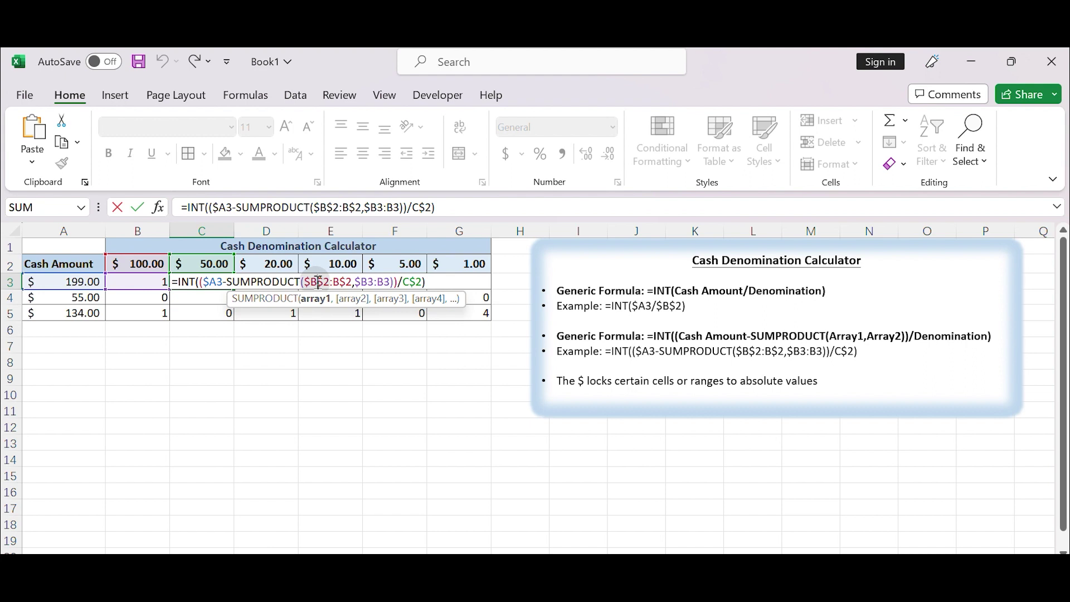
left_click(376, 282)
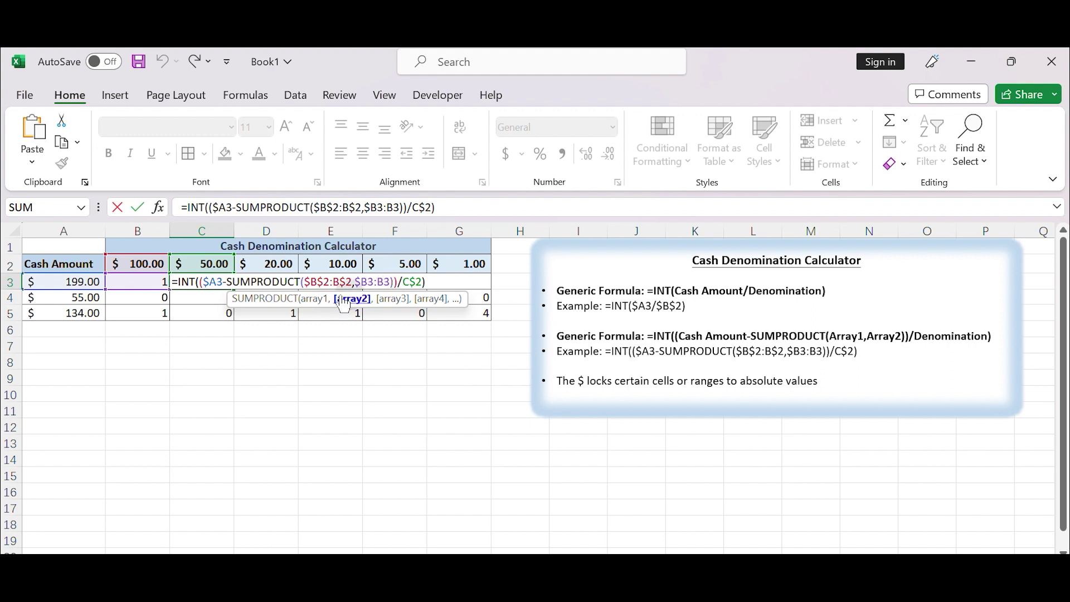
left_click_drag(206, 282, 397, 283)
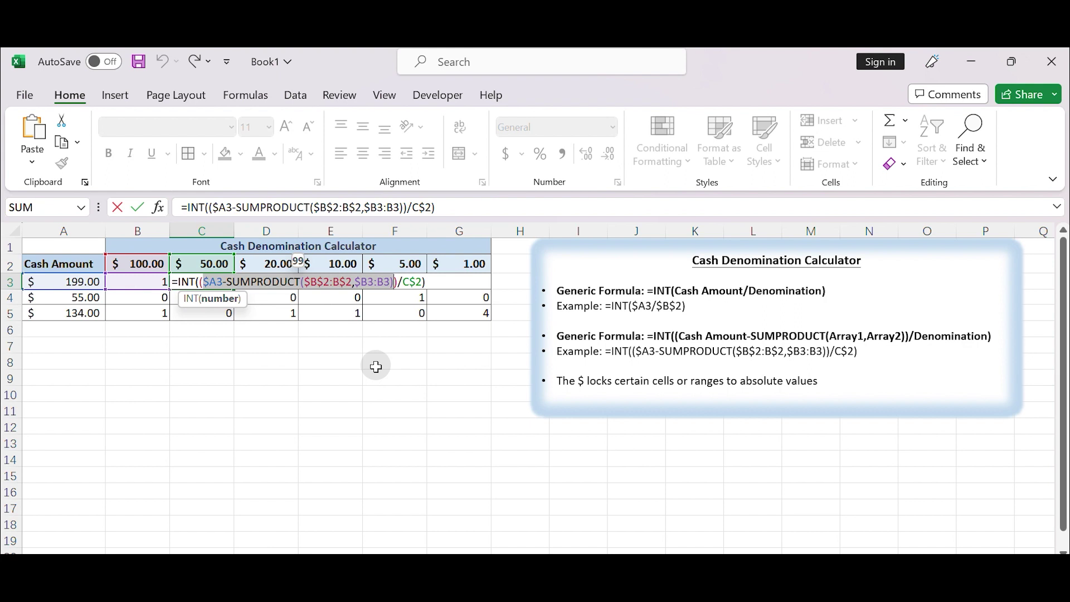
key("Return")
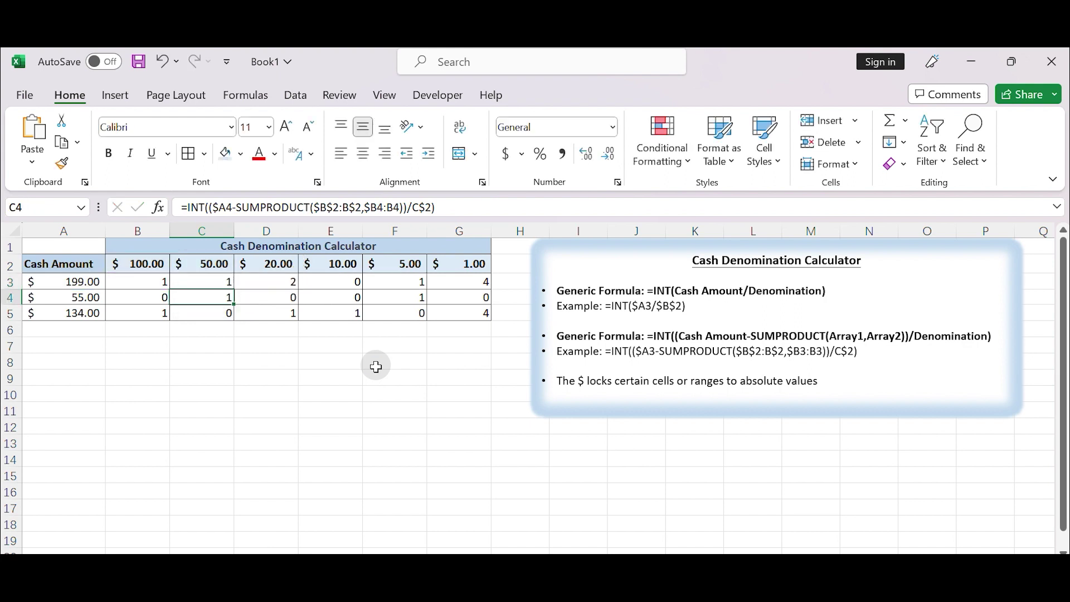
left_click(192, 282)
left_click_drag(234, 289, 291, 281)
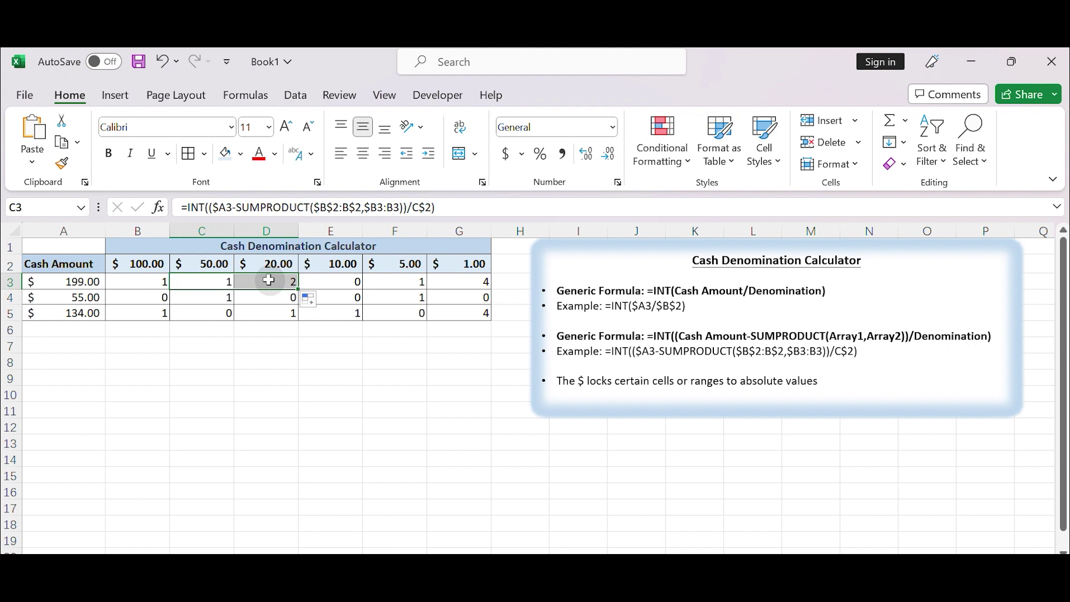
double_click(270, 282)
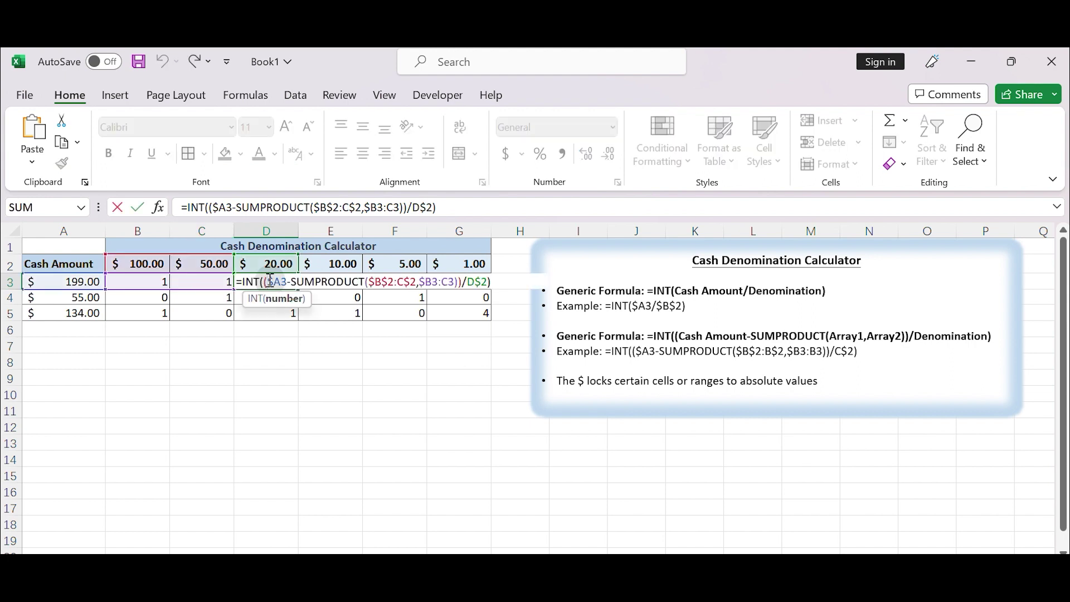
key("Return")
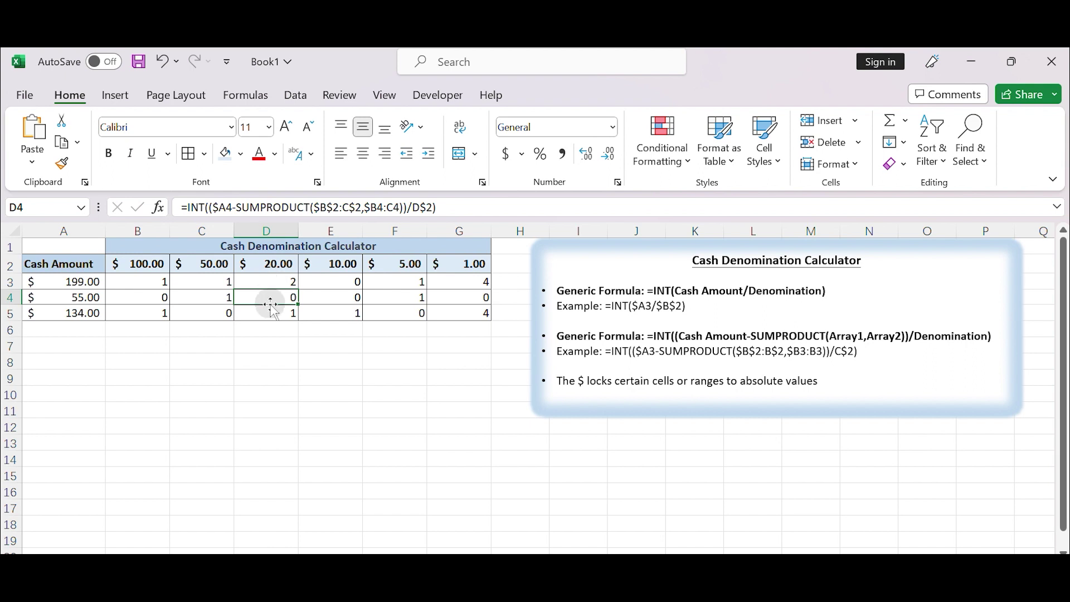
double_click(271, 303)
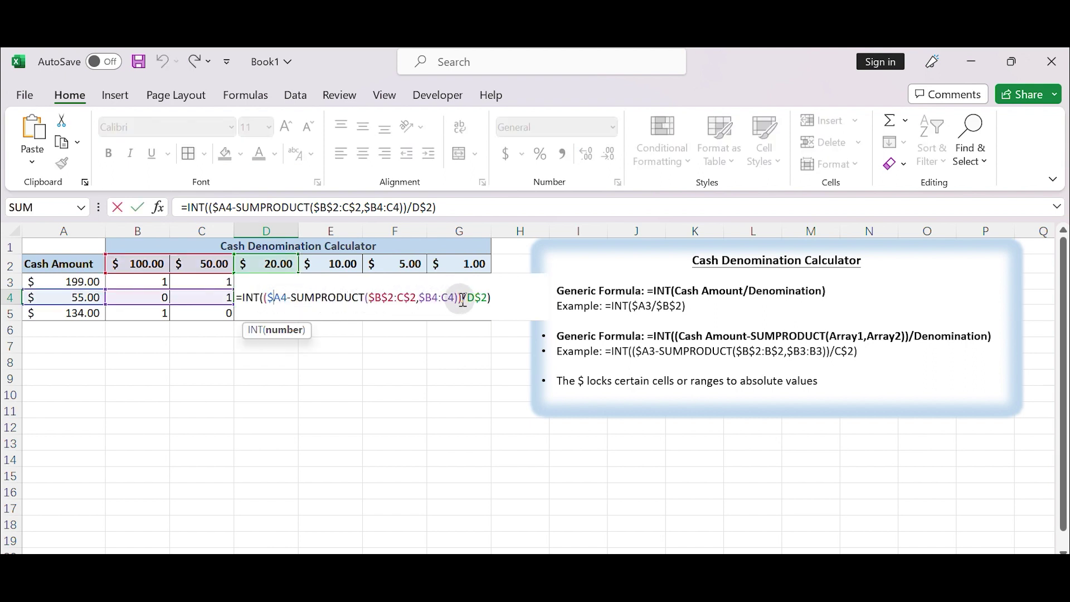
key("Return")
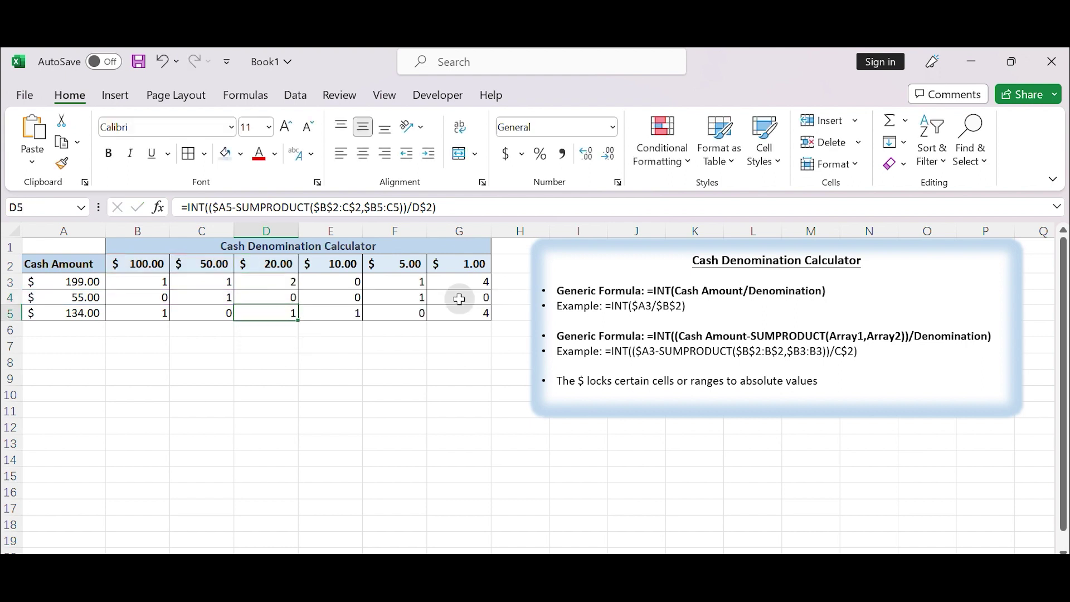
double_click(206, 282)
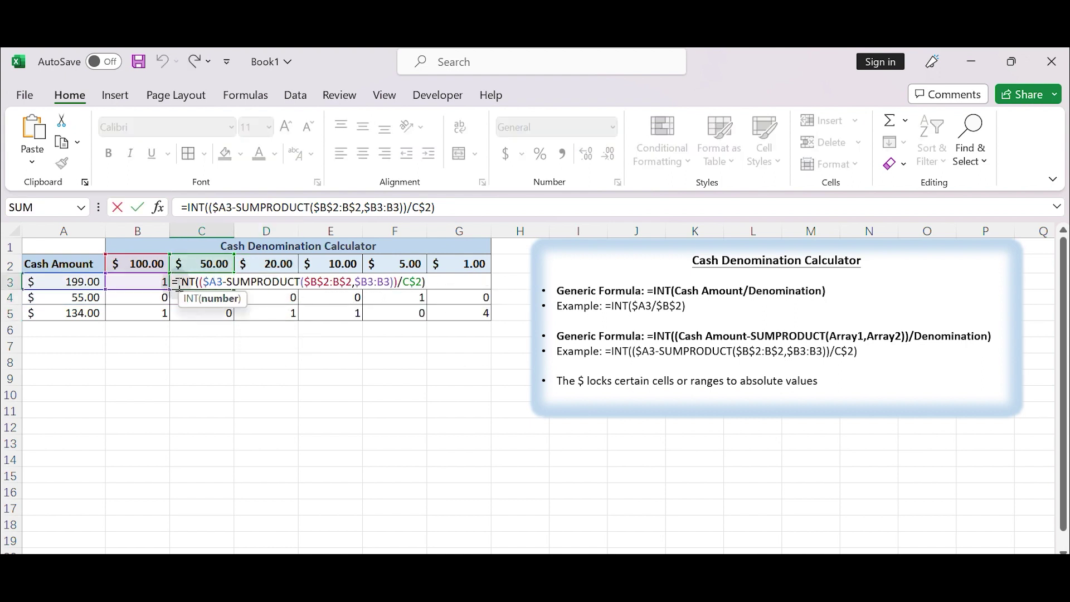
left_click_drag(177, 282, 197, 286)
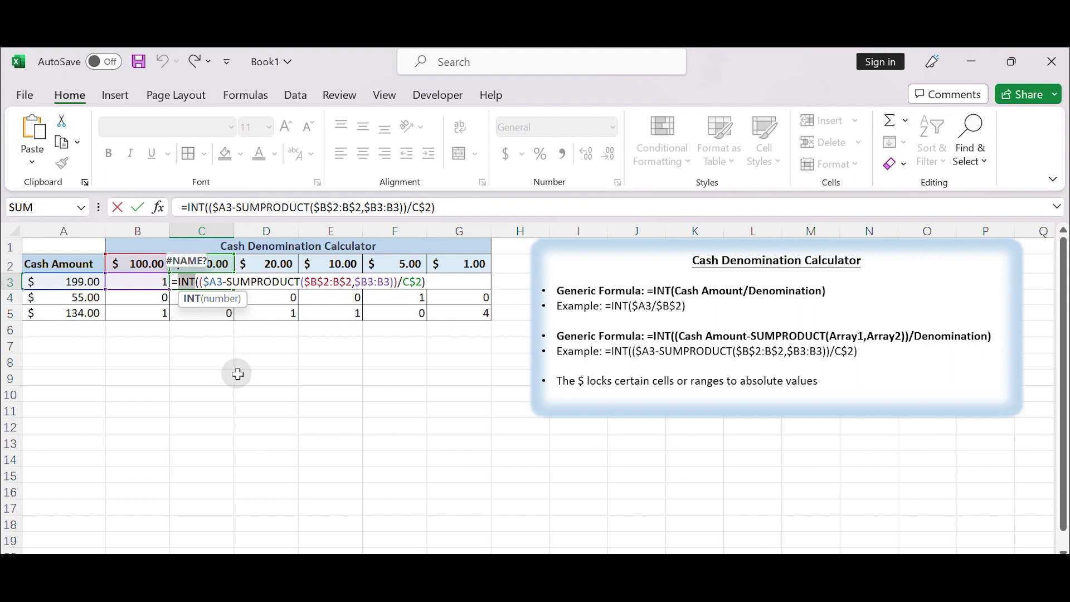
key("Return")
left_click(203, 283)
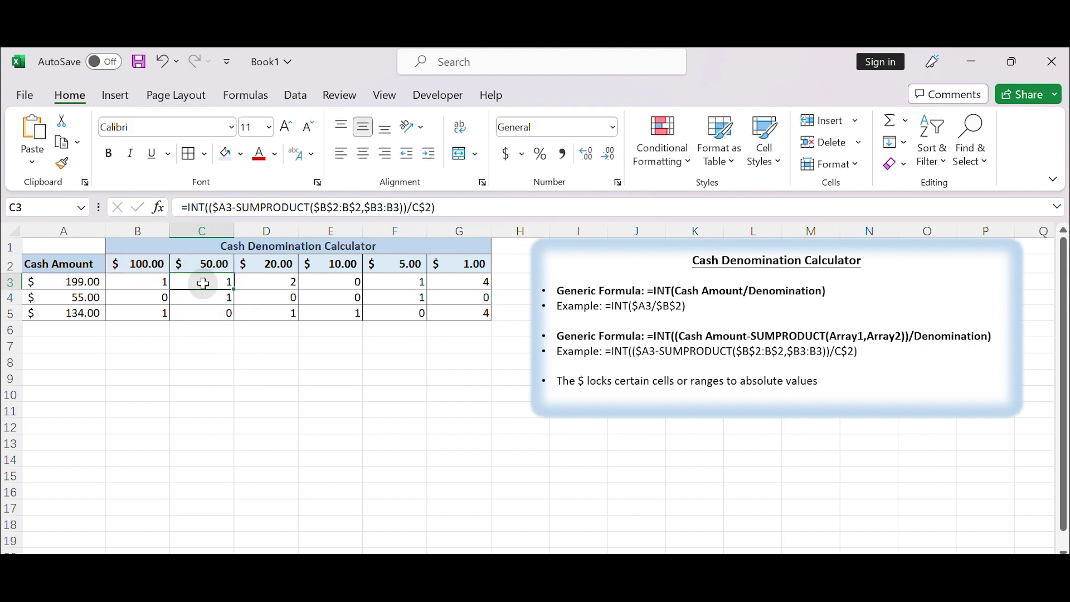
left_click(261, 282)
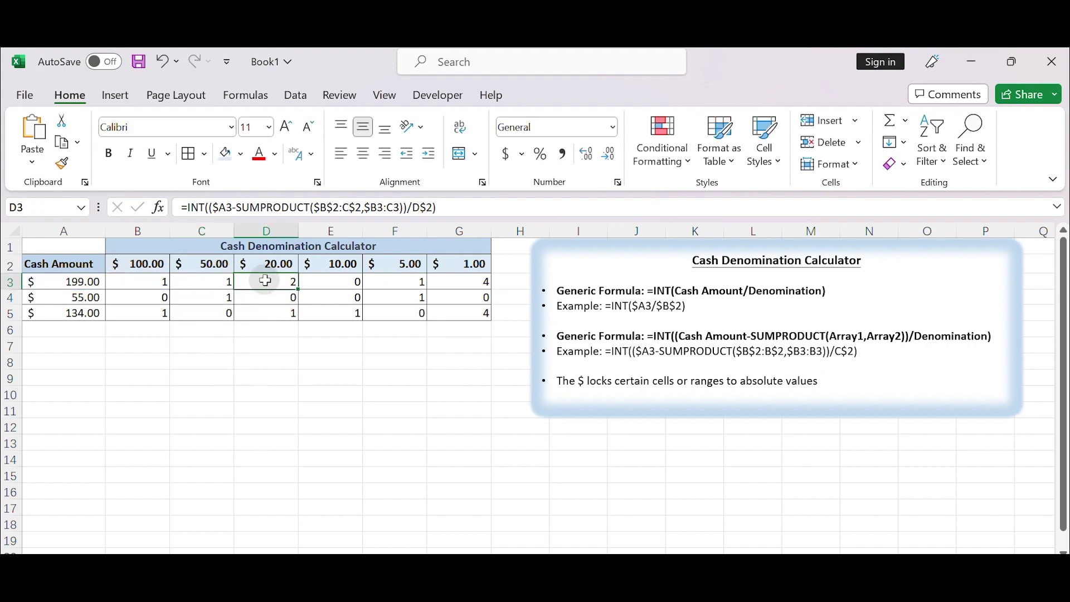
left_click(226, 296)
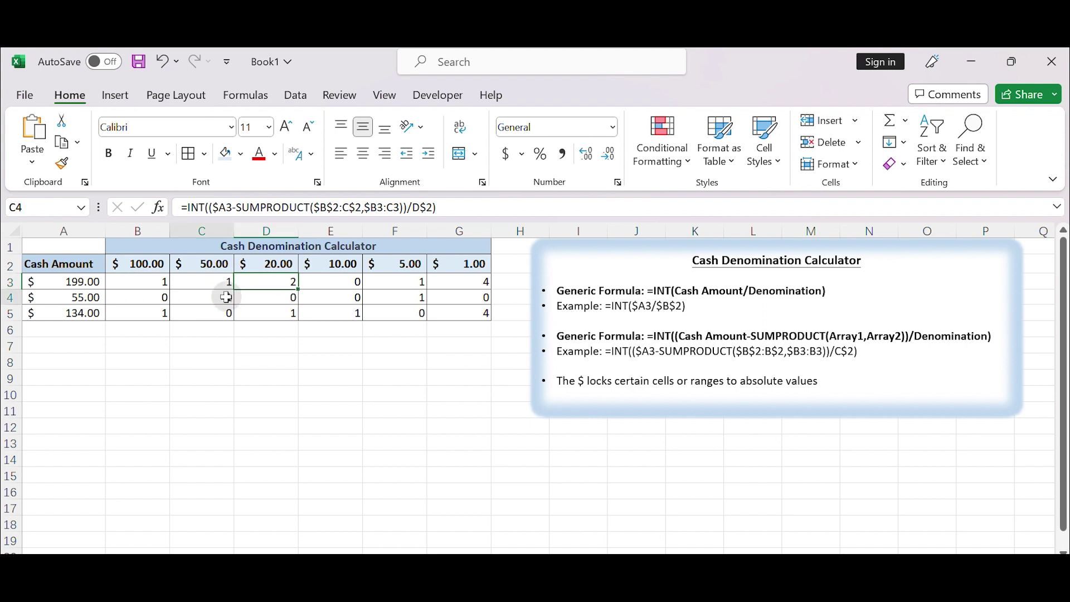
left_click(267, 295)
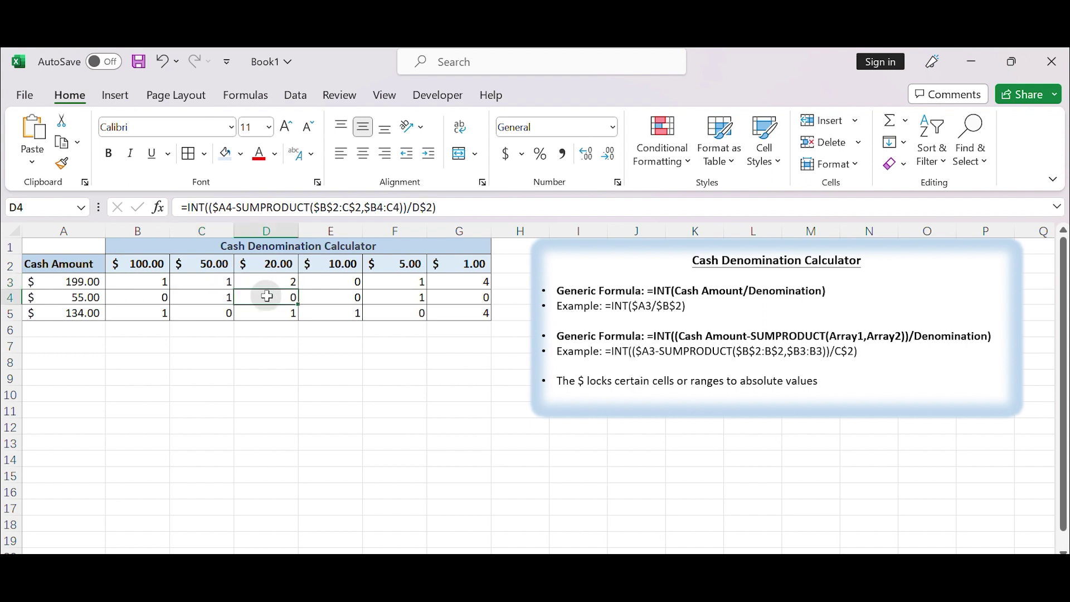